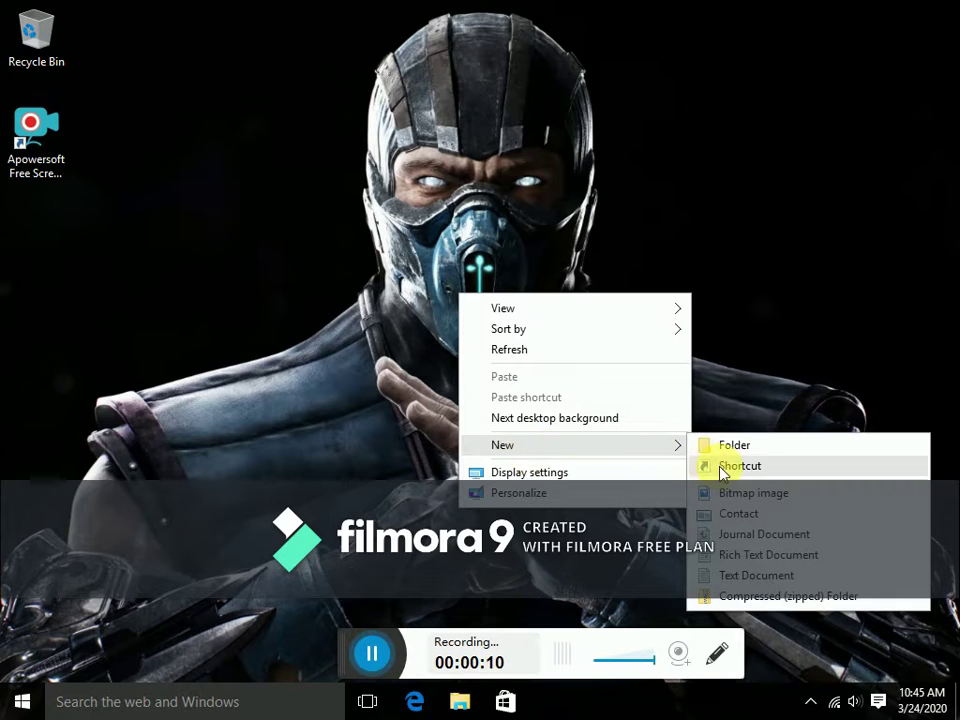
Create a new rich text document on the desktop and open it maximized in WordPad.
left_click(745, 556)
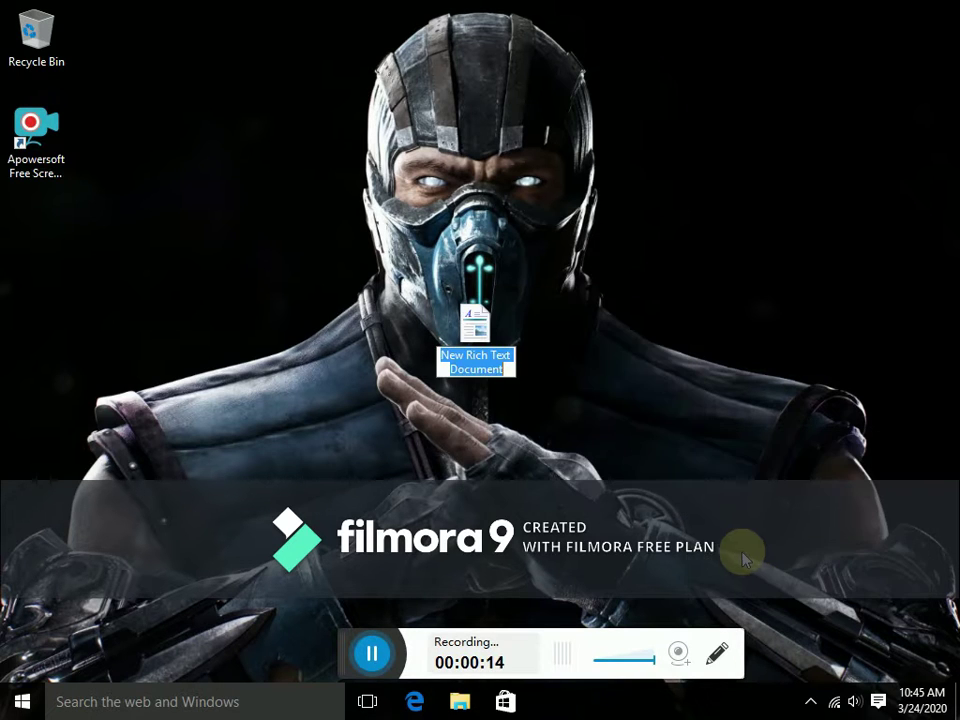
double_click(477, 330)
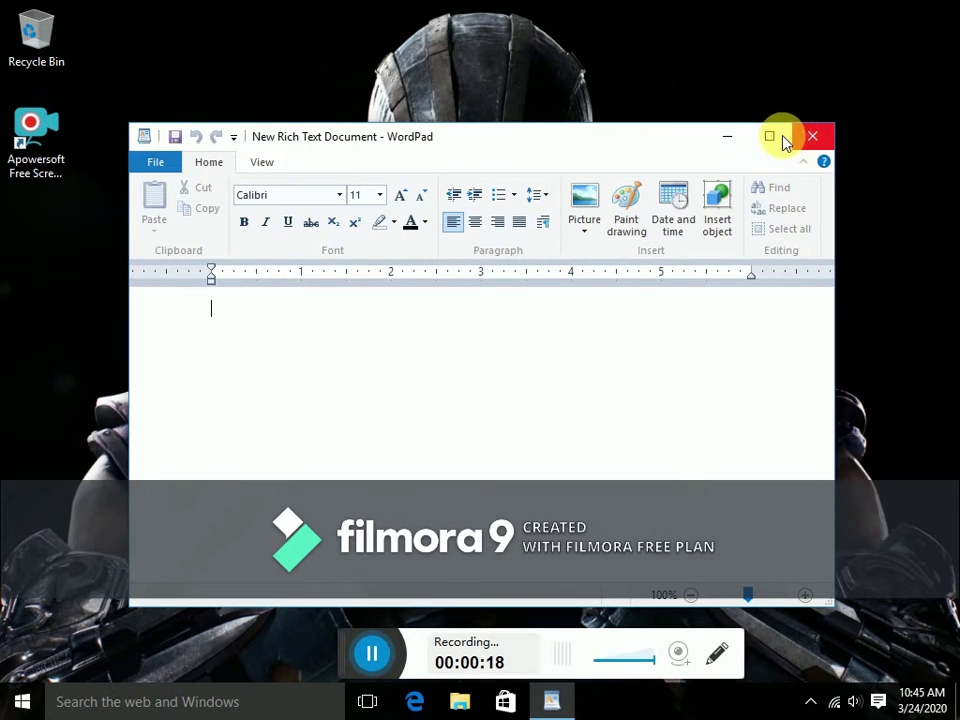
left_click(769, 136)
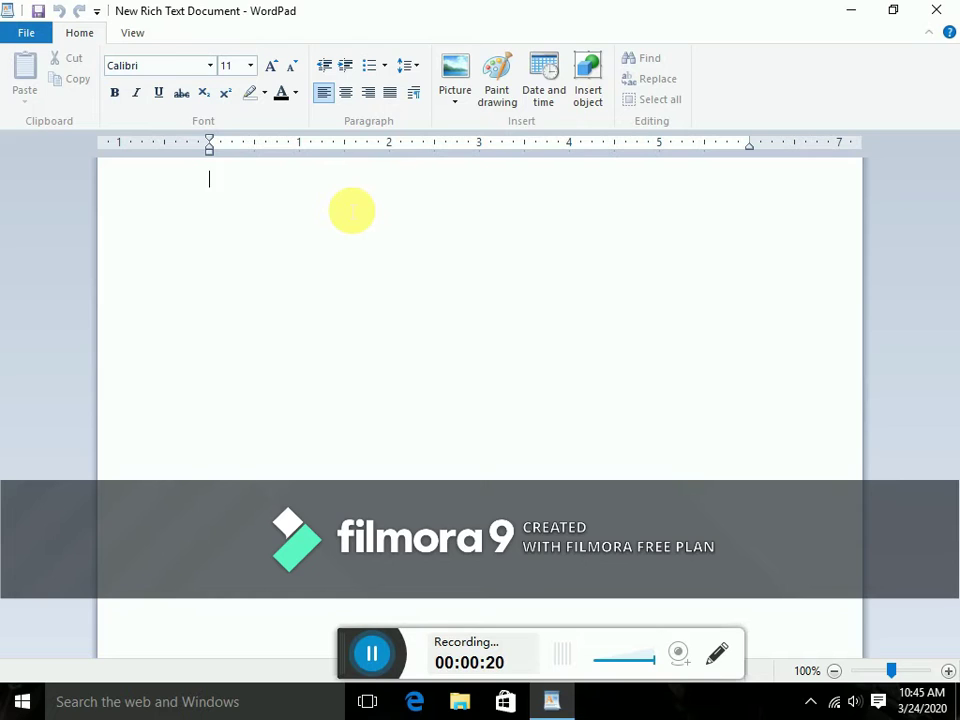
Write "Welcome to my channel" as the first line of the document, followed by a blank line.
type("we")
key("BackSpace")
key("BackSpace")
type("Welcome to my channel")
key("Return")
key("Return")
Add the line "Today is teach you how to install graphic card software in your pc ( Windows 10)" and begin the line "Let's Starte".
type("Today i")
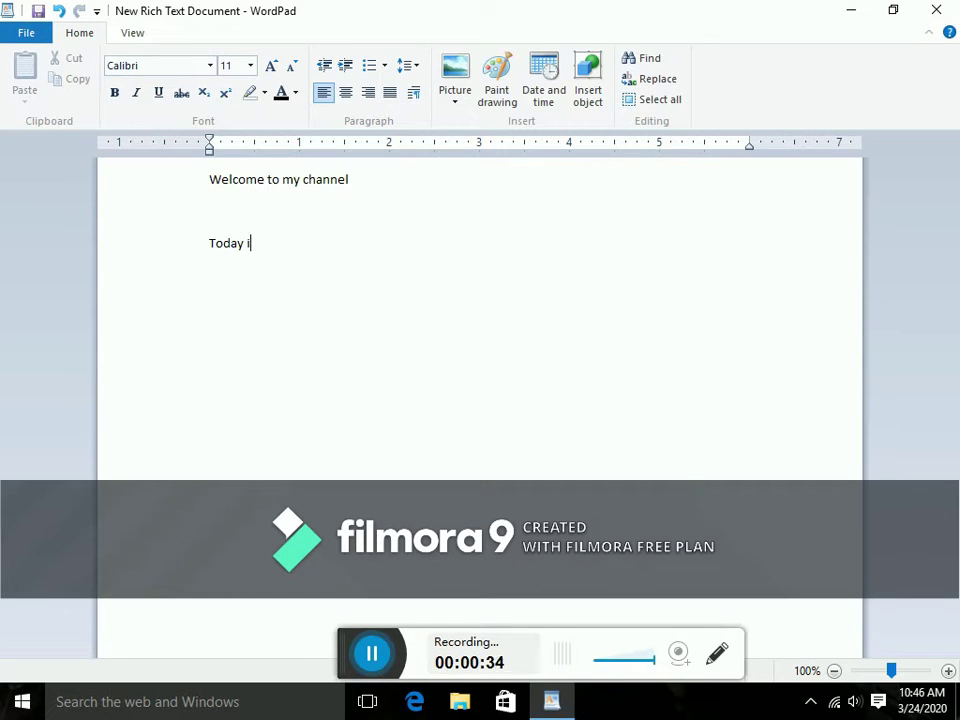
type("s teach you how to install graphic card software in your pc ( Windows 10)")
key("Return")
type("Let's Starte")
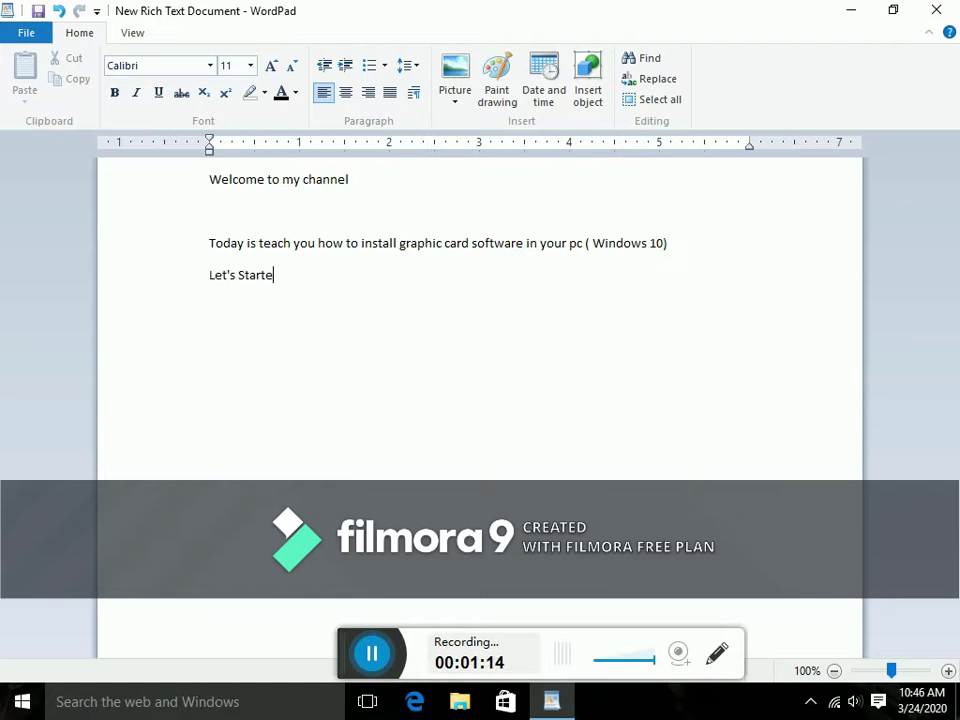
Open the properties of This PC from File Explorer, and complete the document's last line as "Let's Started".
left_click(459, 701)
right_click(96, 292)
left_click(218, 530)
left_click(551, 701)
type("arted")
Add the line "go to the pc or my computer and then press right click on your pc or my computer option then go to the properties option".
key("Return")
type("go to the pc or my computer and then cli")
key("BackSpace")
key("BackSpace")
key("BackSpace")
type("press right click on your pc or my computer option then go to the properties option")
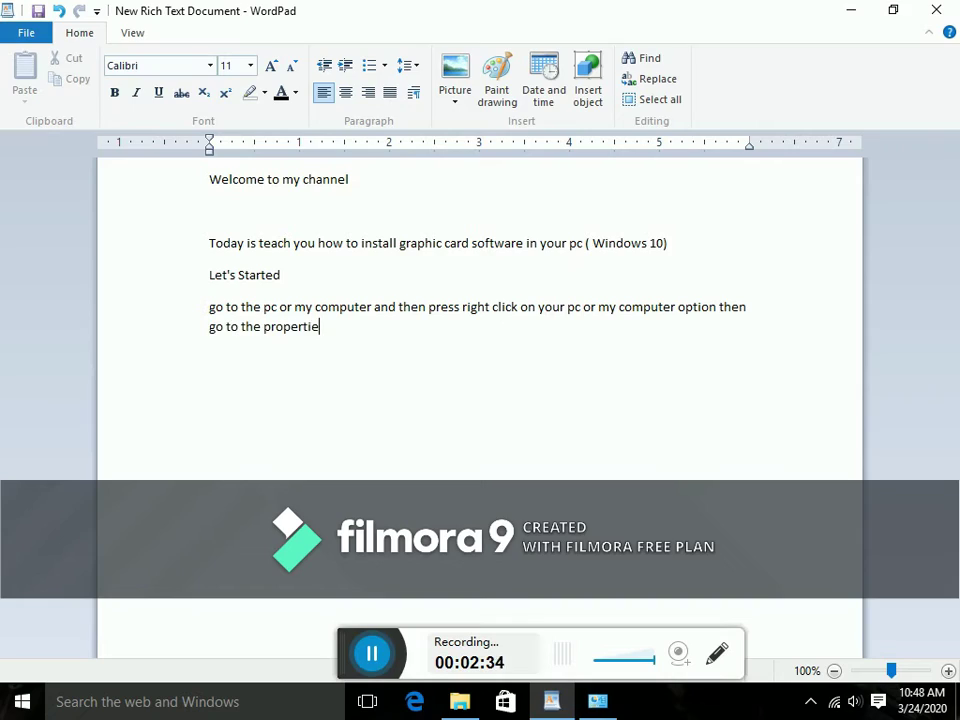
Add the line "and now open device sorry" to the document, referring to the System window for the option name.
left_click(597, 701)
left_click(551, 701)
key("Return")
type("and now open de")
left_click(597, 701)
left_click(551, 701)
type("vice sorry")
Open Device Manager from the System window and finish the instruction line in WordPad with "manager".
left_click(597, 701)
left_click(189, 187)
left_click(551, 701)
type("manager")
Expand Display adapters, open the adapter's properties, and write "and the open the display adapters option" and "and click on second option" in the document.
key("Return")
type("and the open the dis")
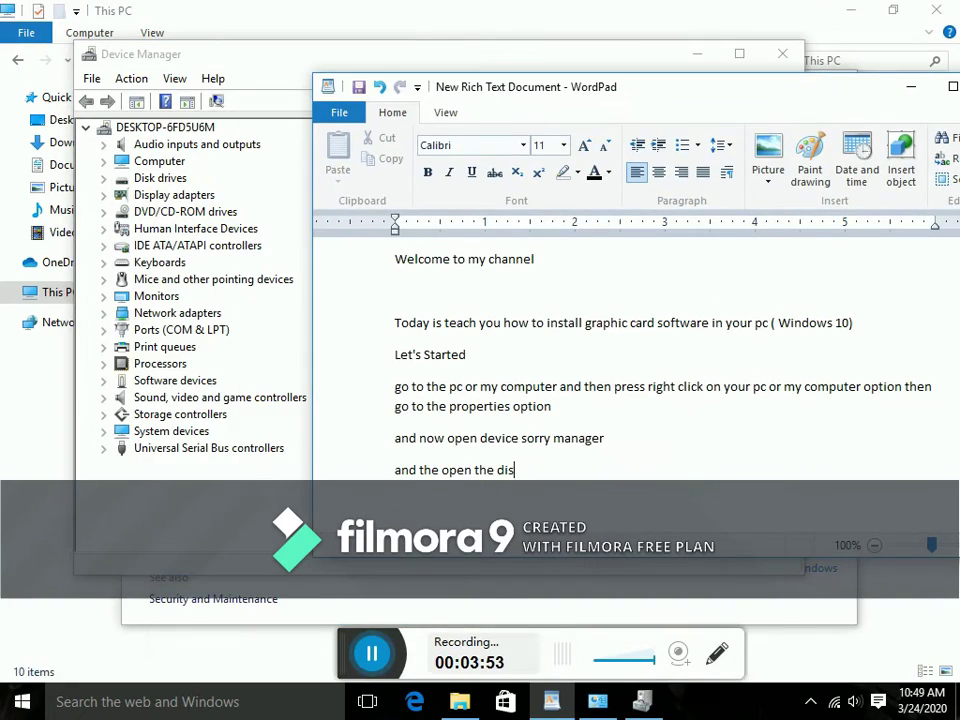
left_click(174, 194)
double_click(174, 194)
left_click(551, 701)
type("play adapters option and click on second option")
Show the driver settings of the Microsoft Basic Display Adapter and append "(Drivers)" to the last instruction line.
left_click(285, 108)
left_click(326, 139)
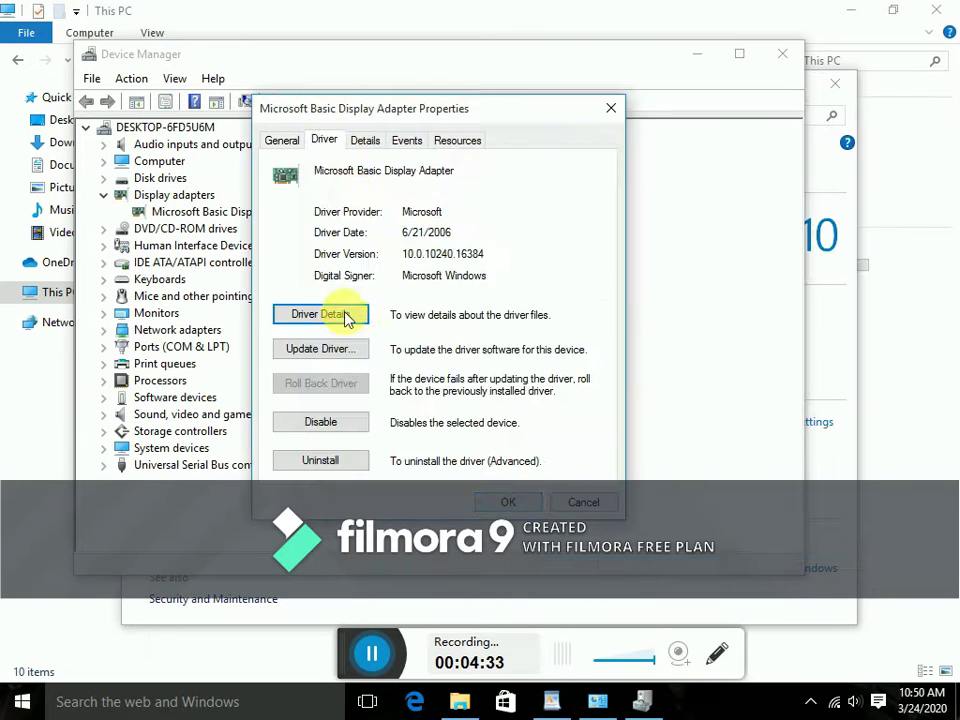
left_click(551, 701)
type("(Drivers)")
Start the driver update for the Microsoft Basic Display Adapter and write "and now click on update driver option" in the document.
key("Return")
type("and now click on update driv")
left_click(597, 701)
left_click(310, 348)
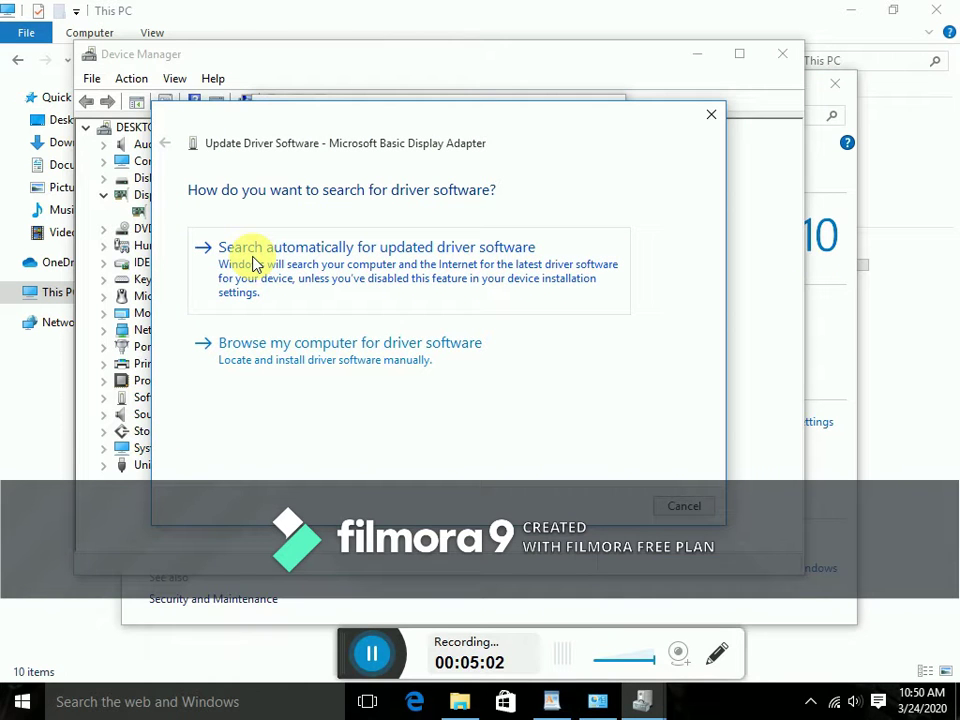
left_click(551, 701)
type("er option")
key("Return")
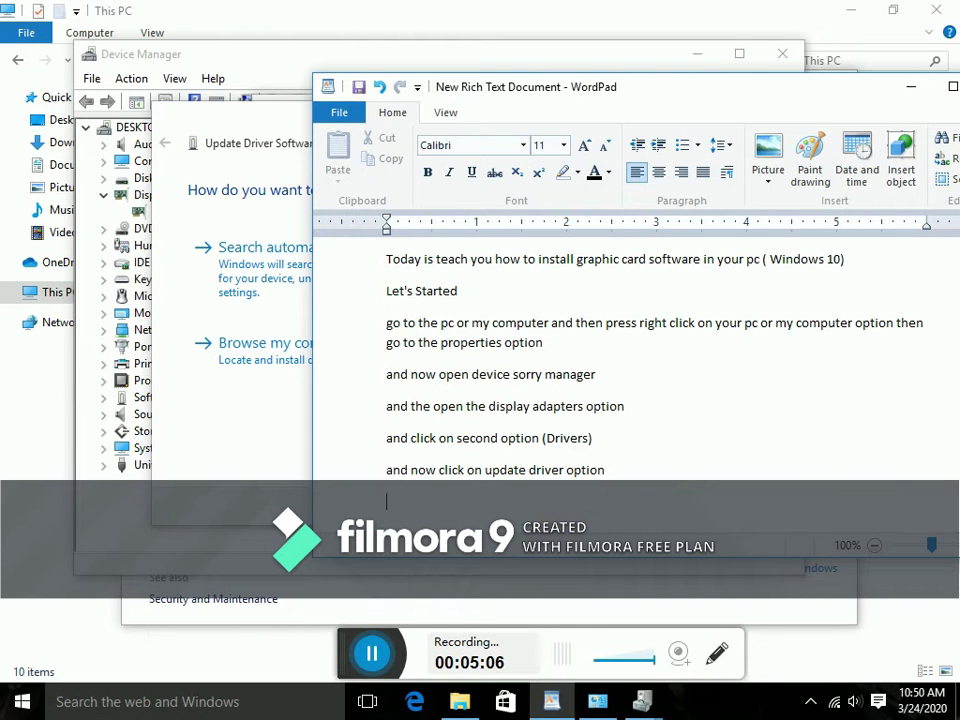
Write "Now click on first option" in the document and search automatically for updated driver software.
type("Now click on first")
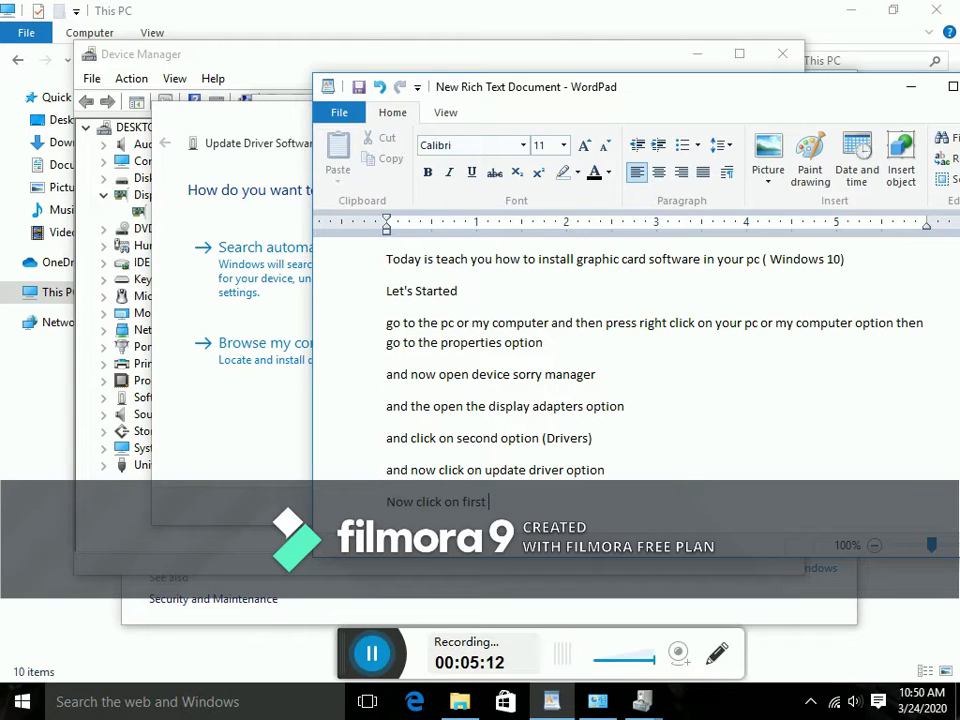
type(" option")
left_click(910, 88)
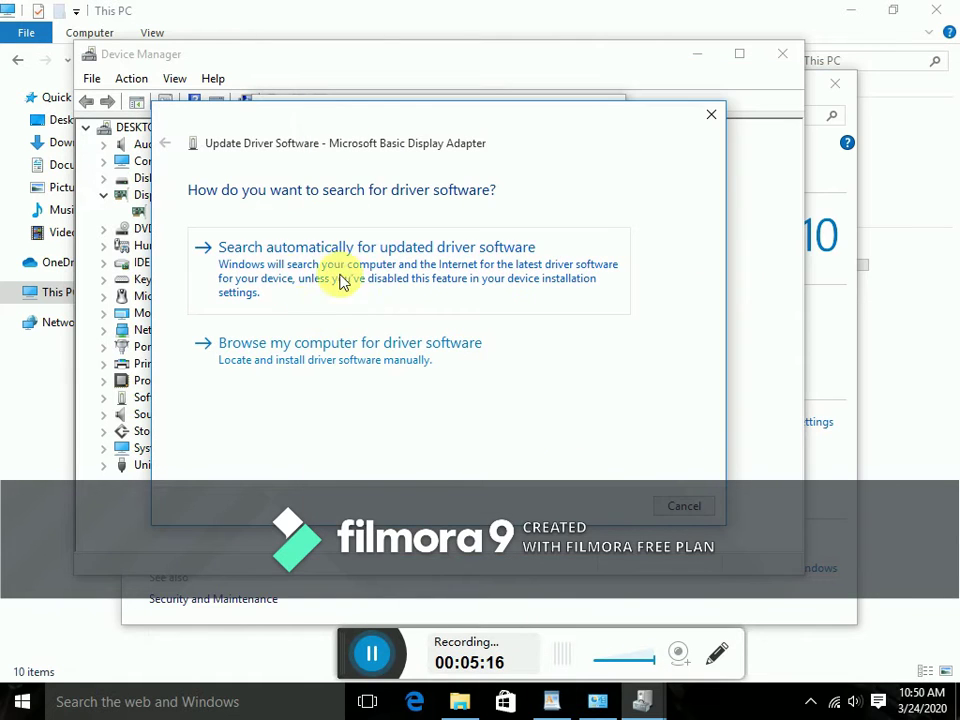
left_click(356, 278)
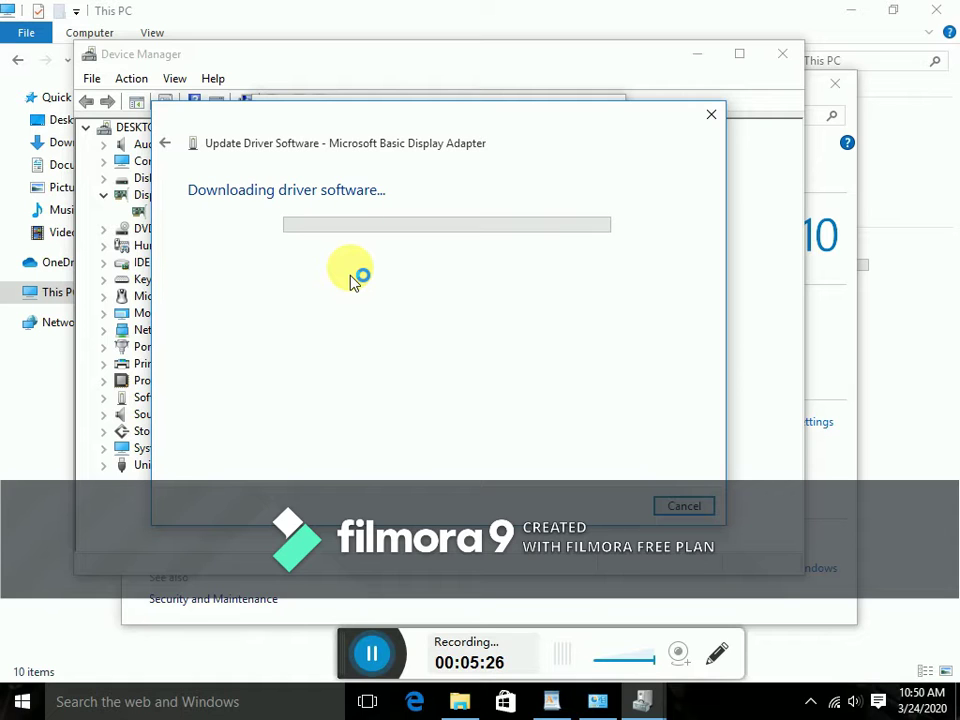
Add the line "now your letest graphic card driver download" to the WordPad document, then minimize it to reveal the download.
left_click(600, 699)
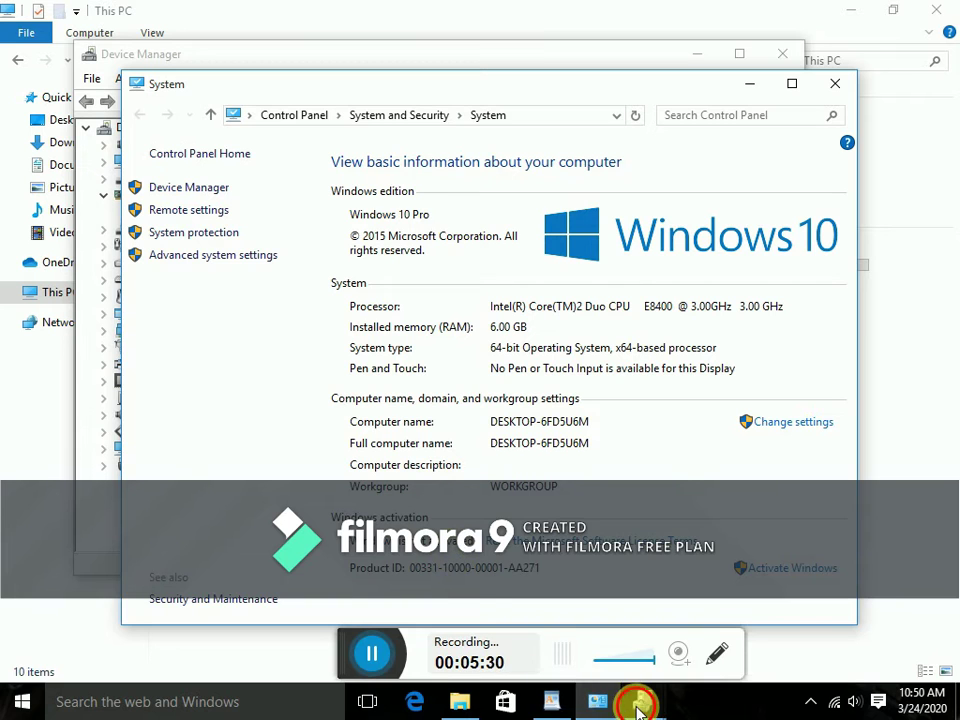
left_click(568, 710)
left_click(656, 658)
left_click(551, 700)
key("Return")
type("now your letest")
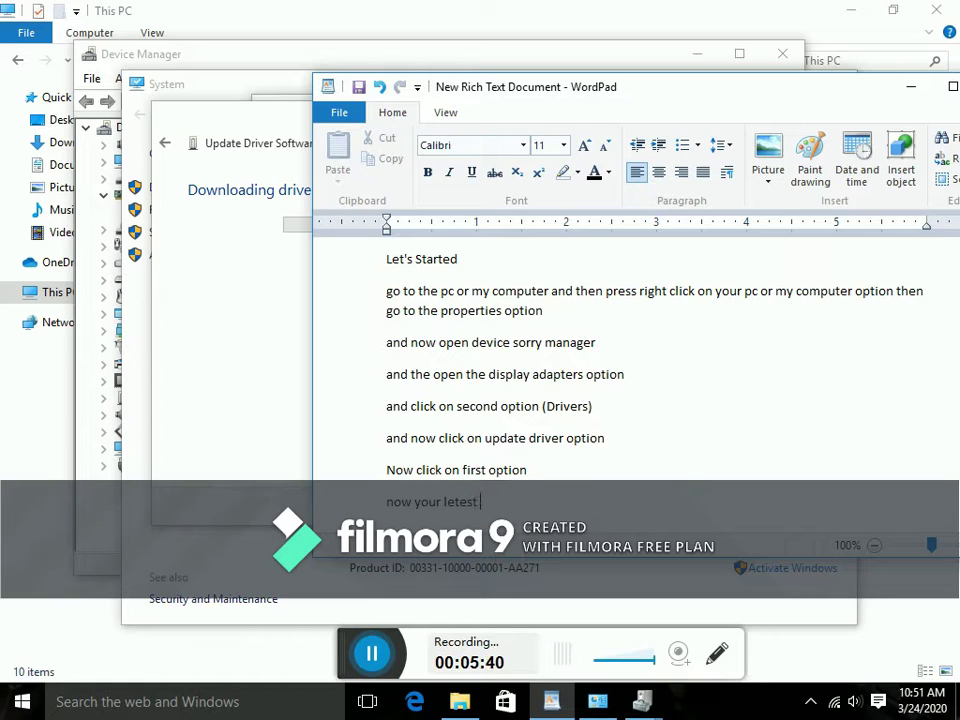
type(" graphic card drive")
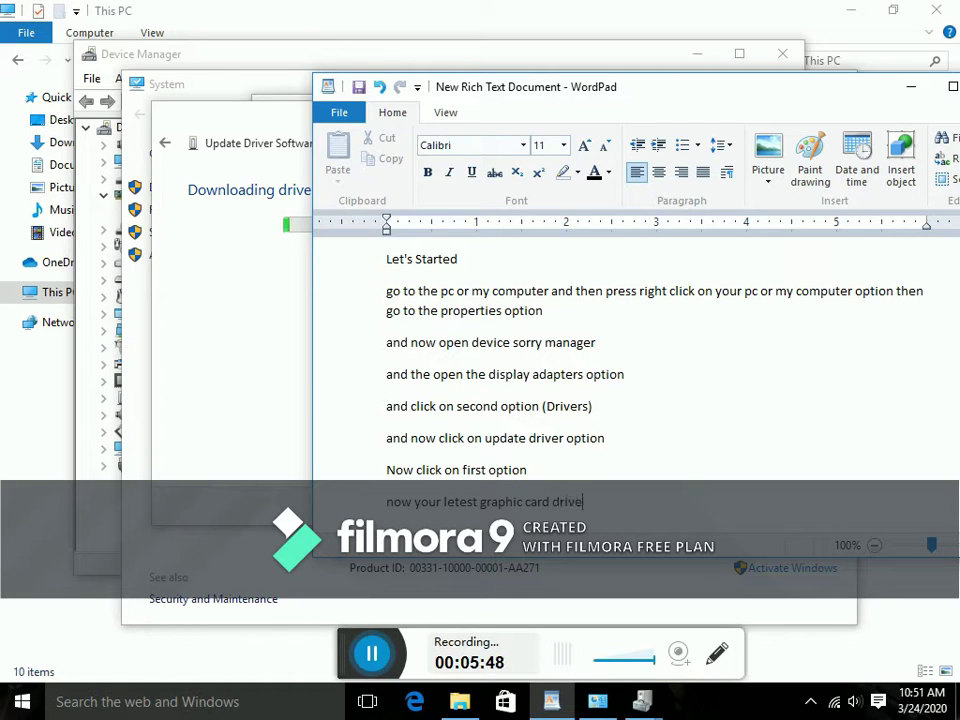
type("r download")
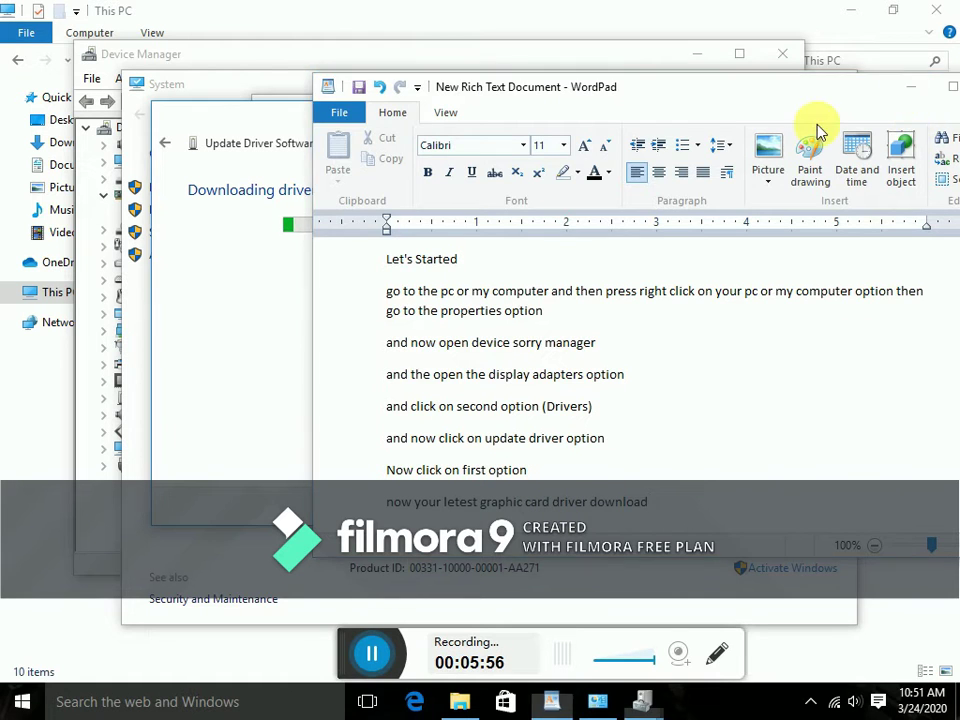
left_click(910, 87)
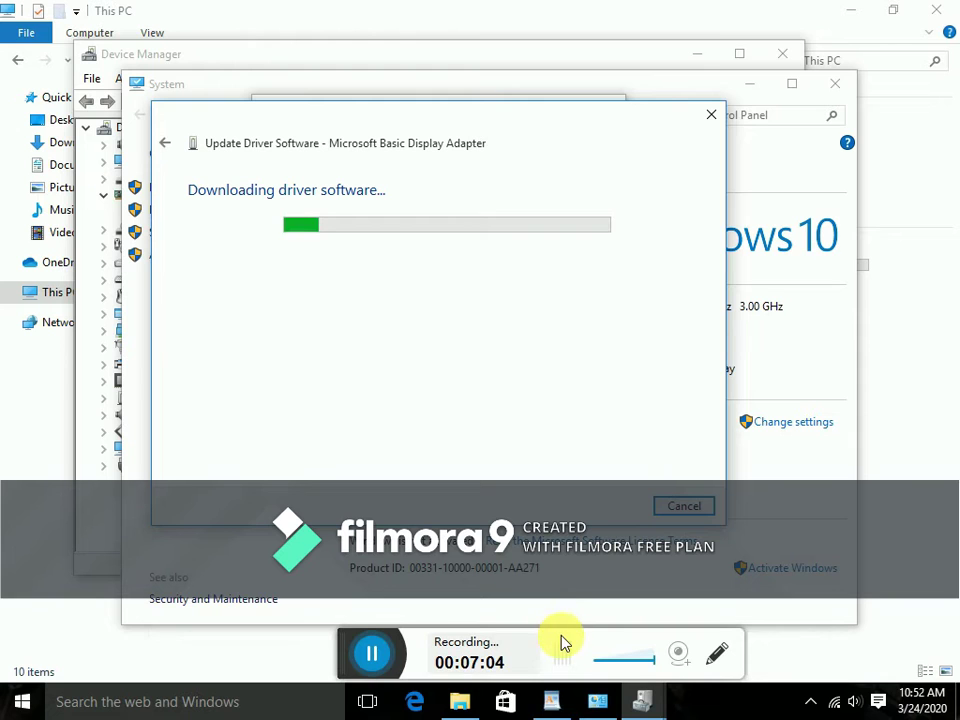
Reopen the WordPad document and add the line "SORRY FOR SLOW INTERNET SPEED".
left_click(556, 703)
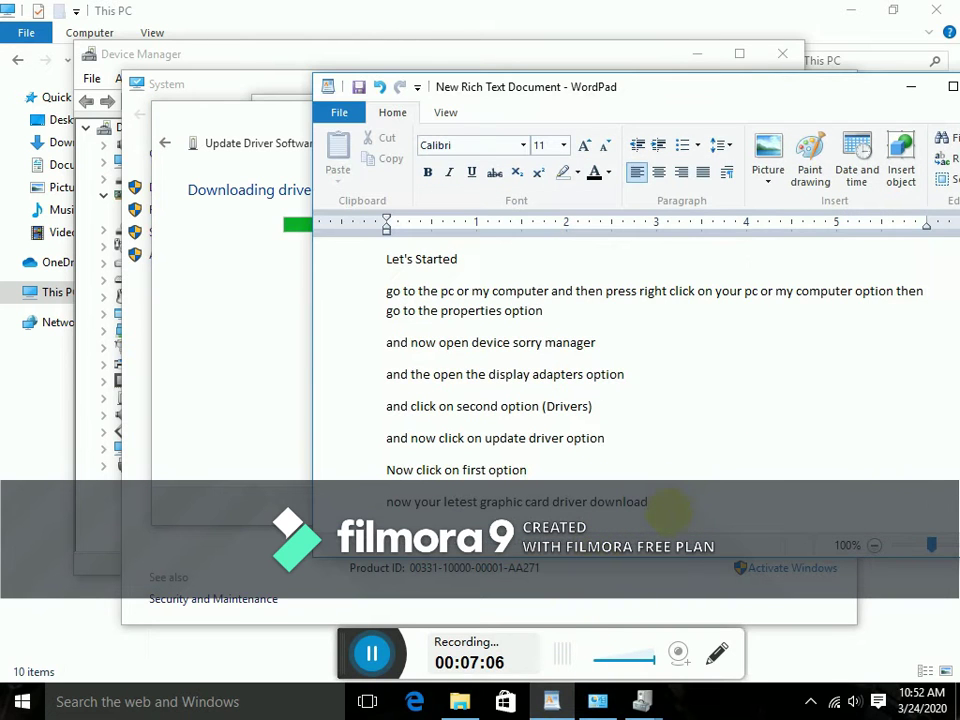
key("Return")
type("SORRY FOR SLOW INTERNET SPEED")
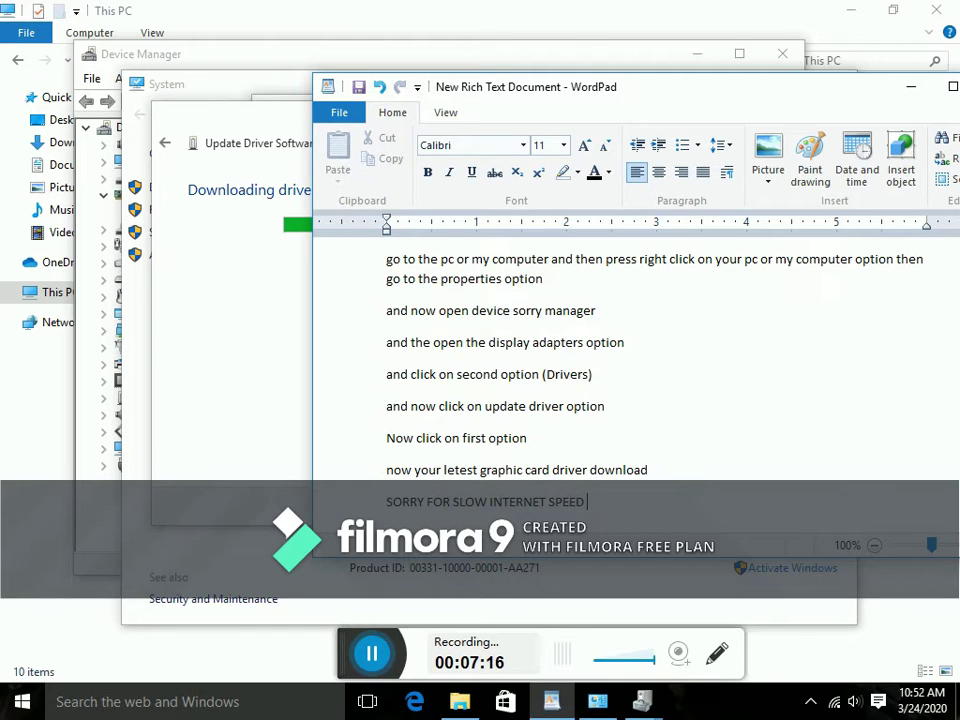
Add the lines "ITS PAKISTAN", "PTCL!!!!!!!!!" and "HAHAHAHAHAHA", and minimize the document.
key("Return")
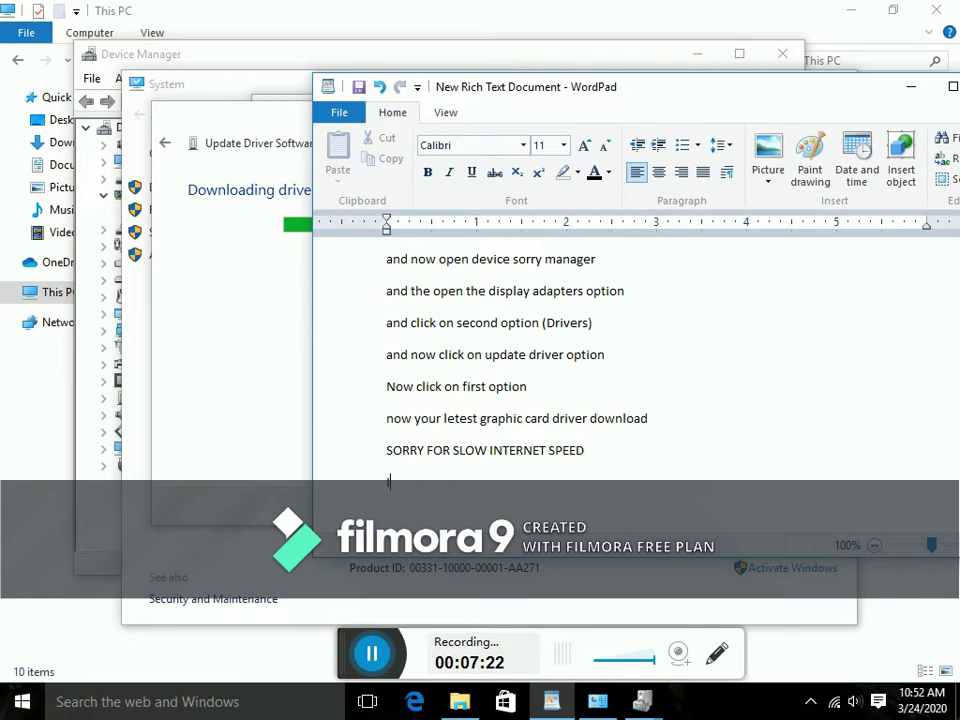
type("S PAKISTAN")
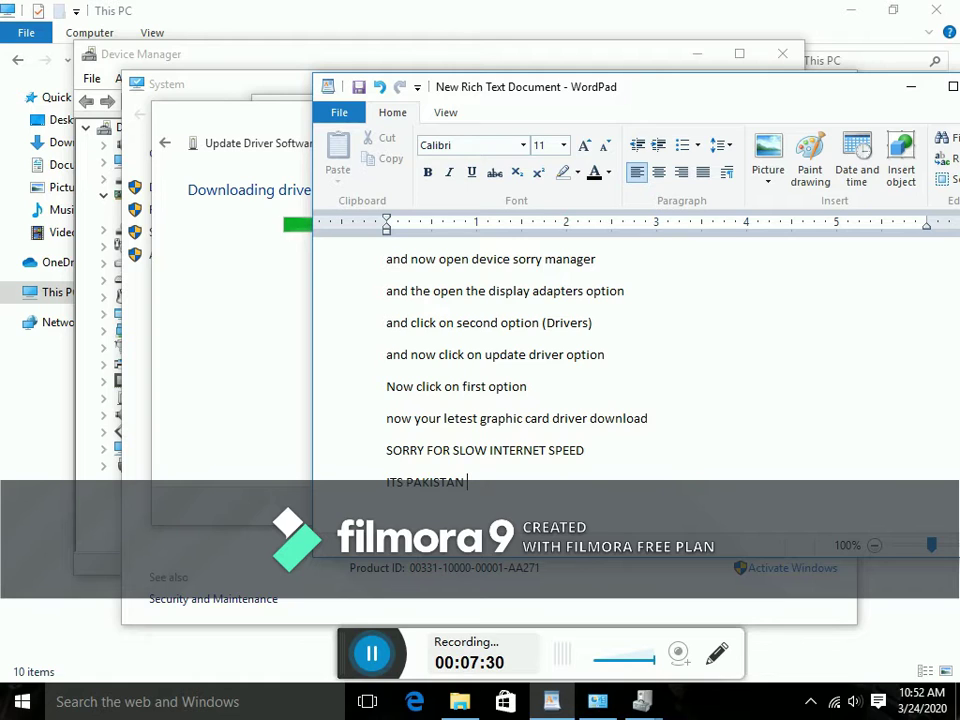
key("Return")
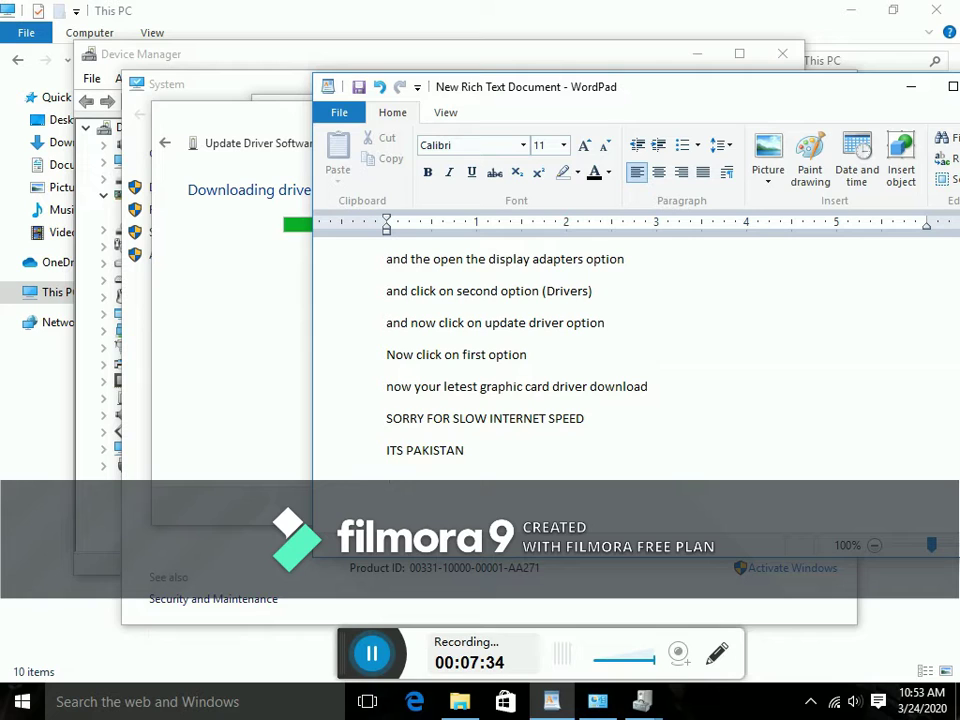
type("PTCL")
type("!!!!!!!!!")
key("Return")
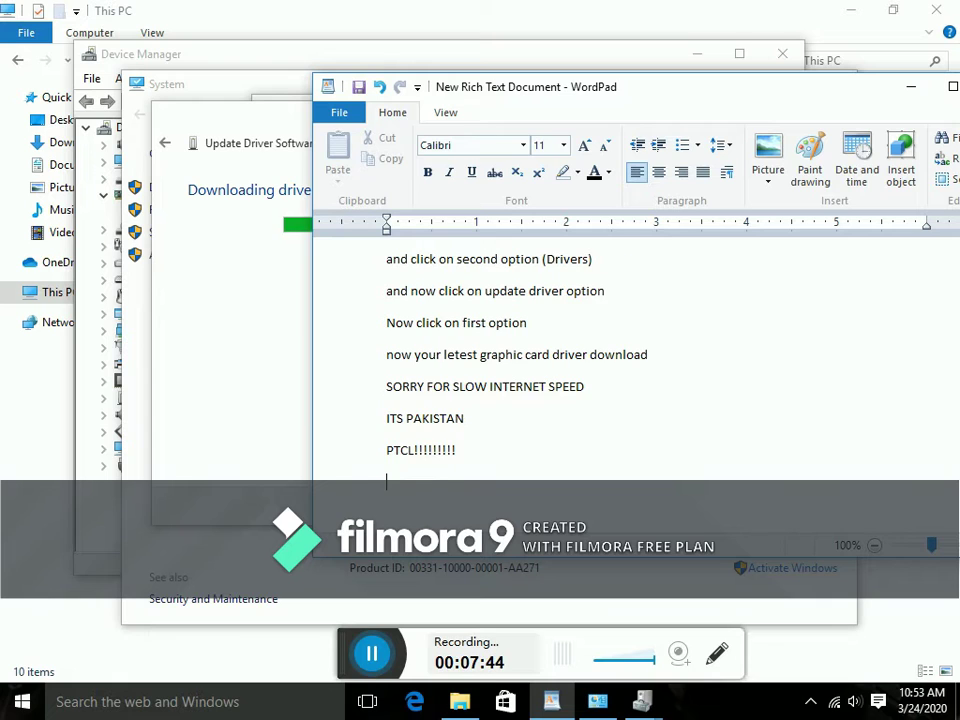
type("HAHAHAHAHAHA")
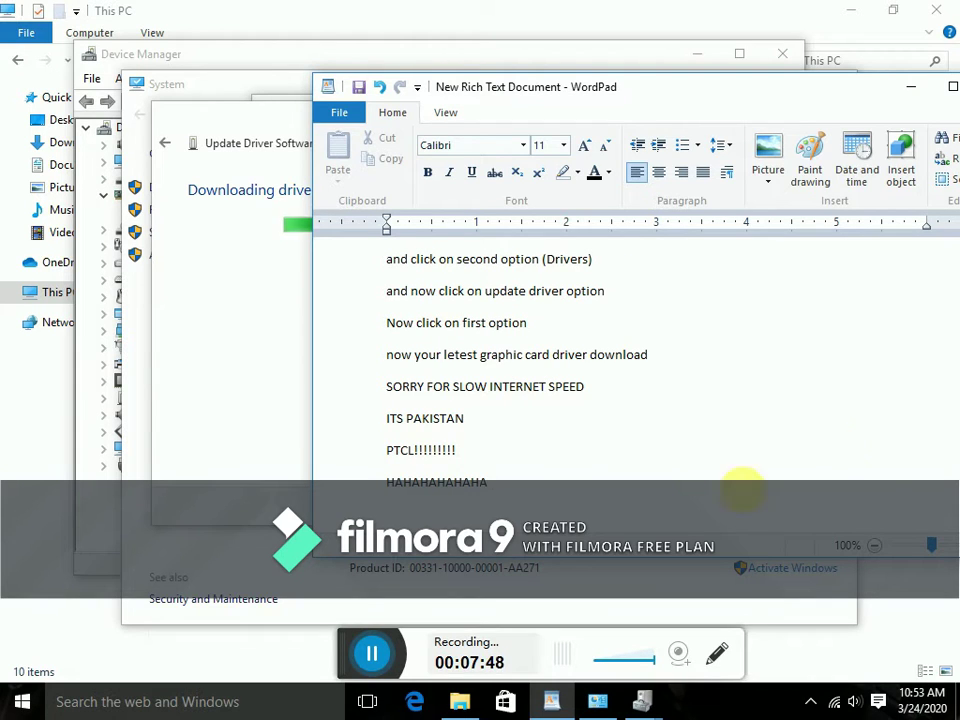
left_click(913, 89)
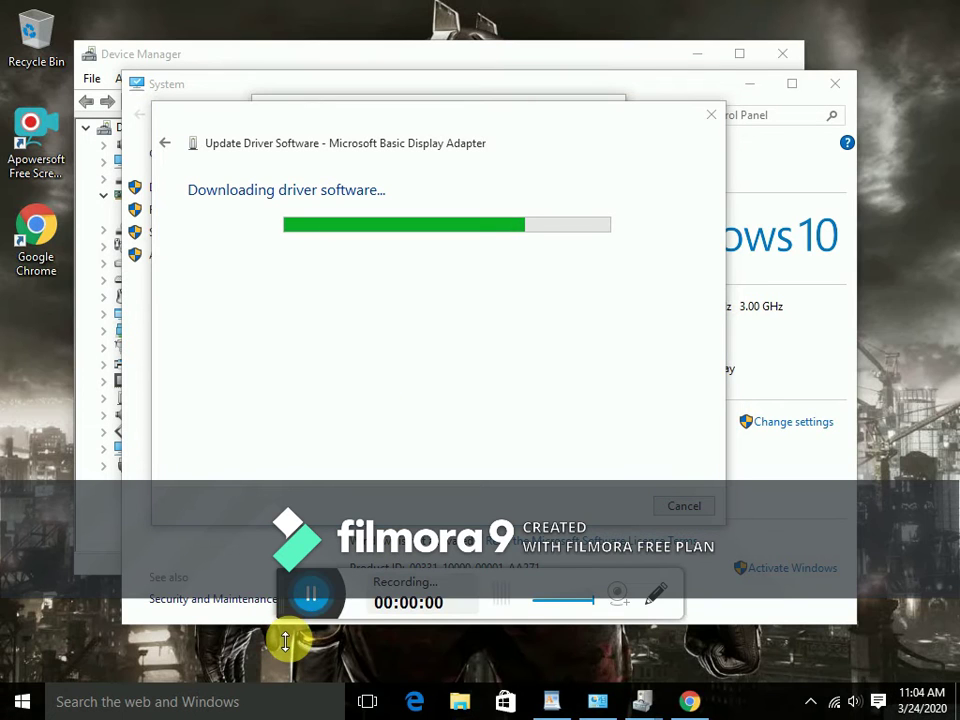
Reopen the document, add the lines "oh it's complete soon" and "HAHAHA", and minimize it again.
left_click_drag(290, 648, 318, 684)
mouse_move(549, 710)
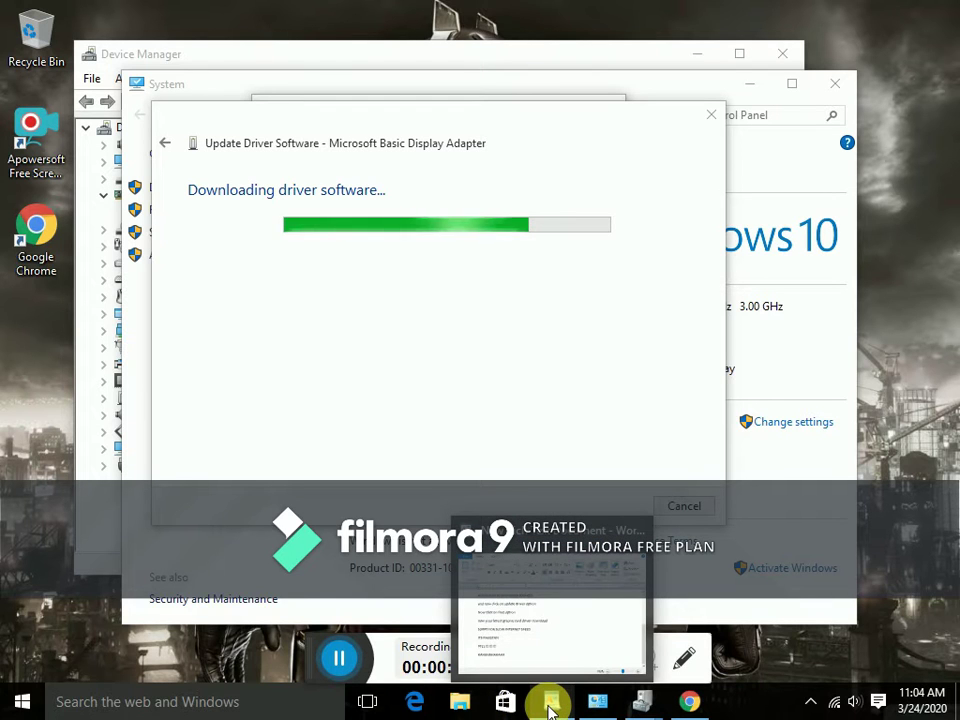
left_click(551, 704)
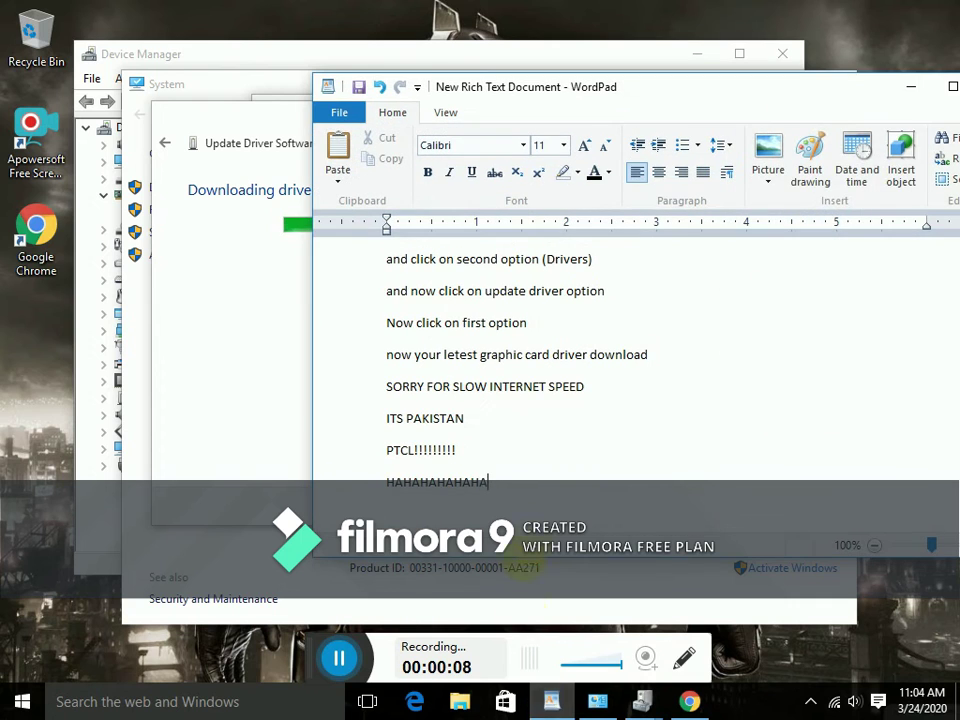
key("Return")
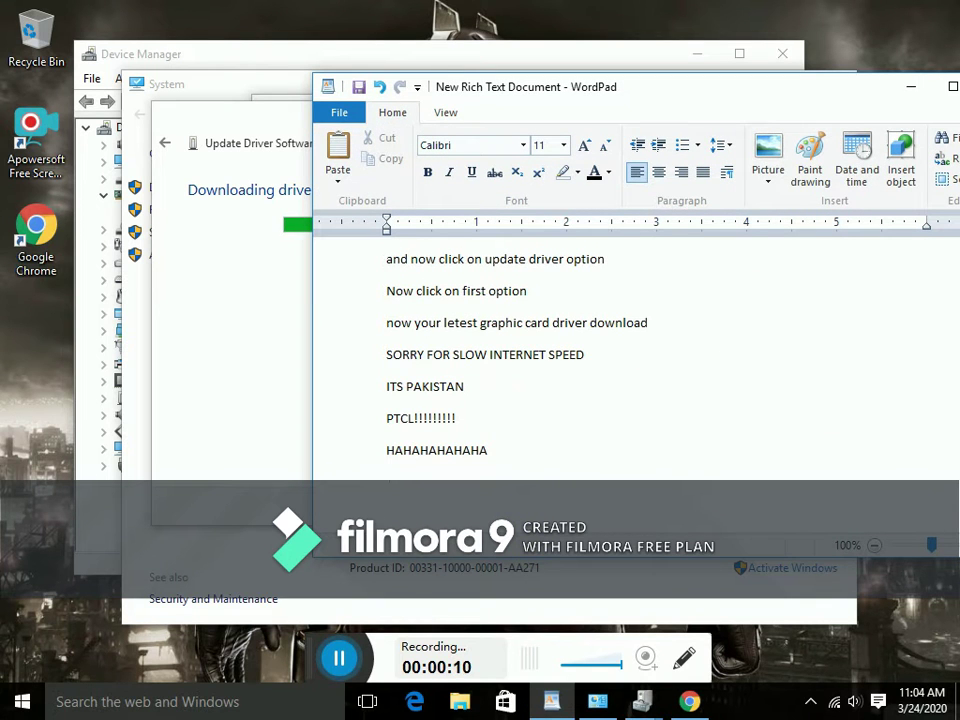
type("oh it's complete")
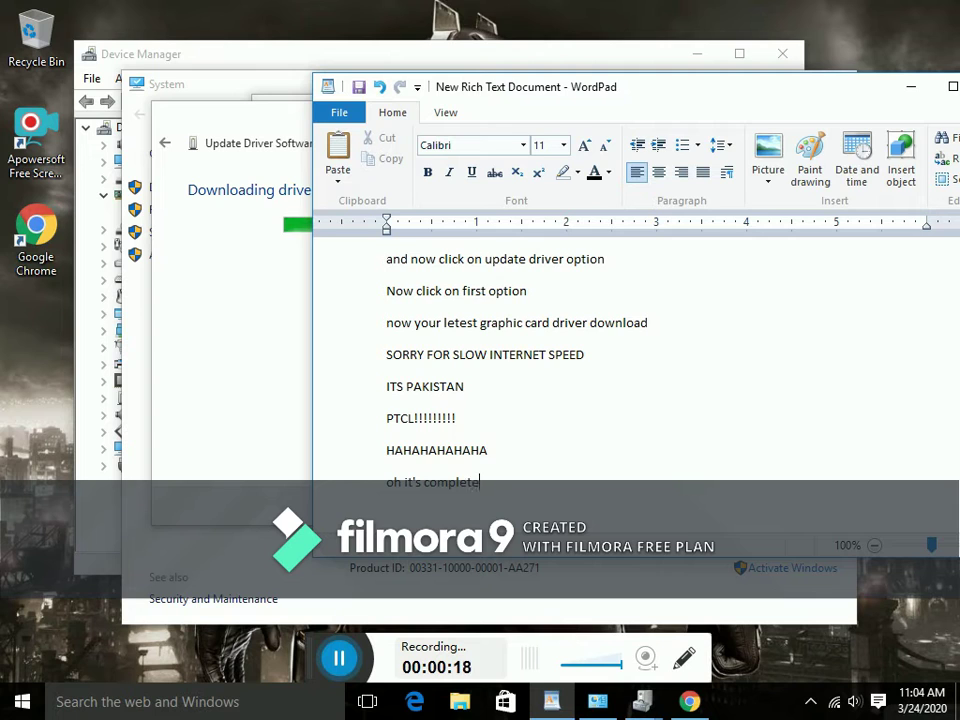
type(" soon")
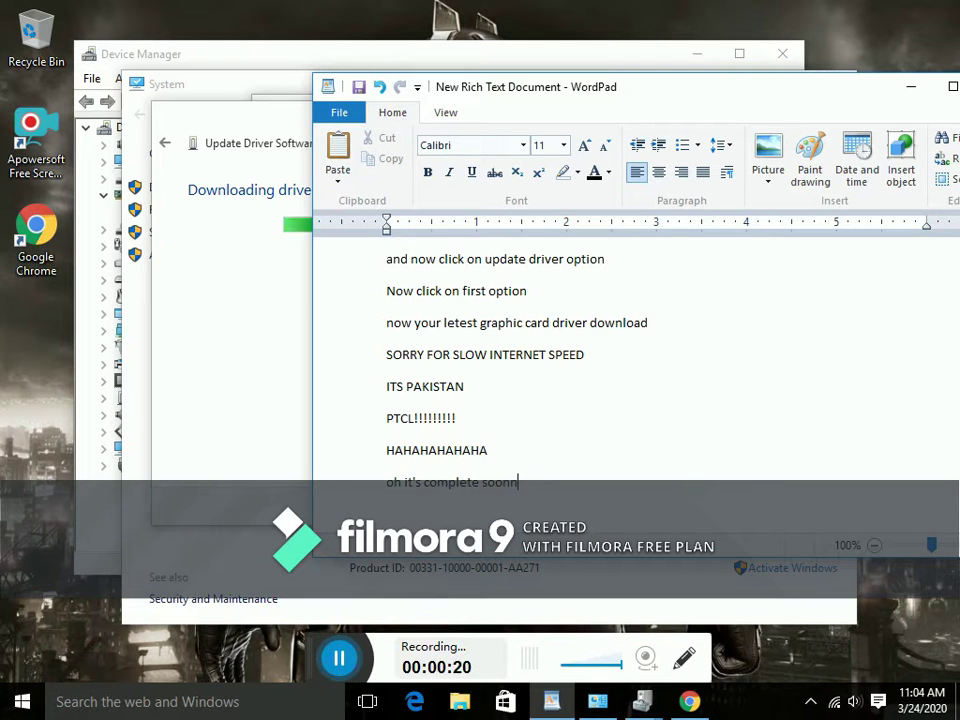
key("Return")
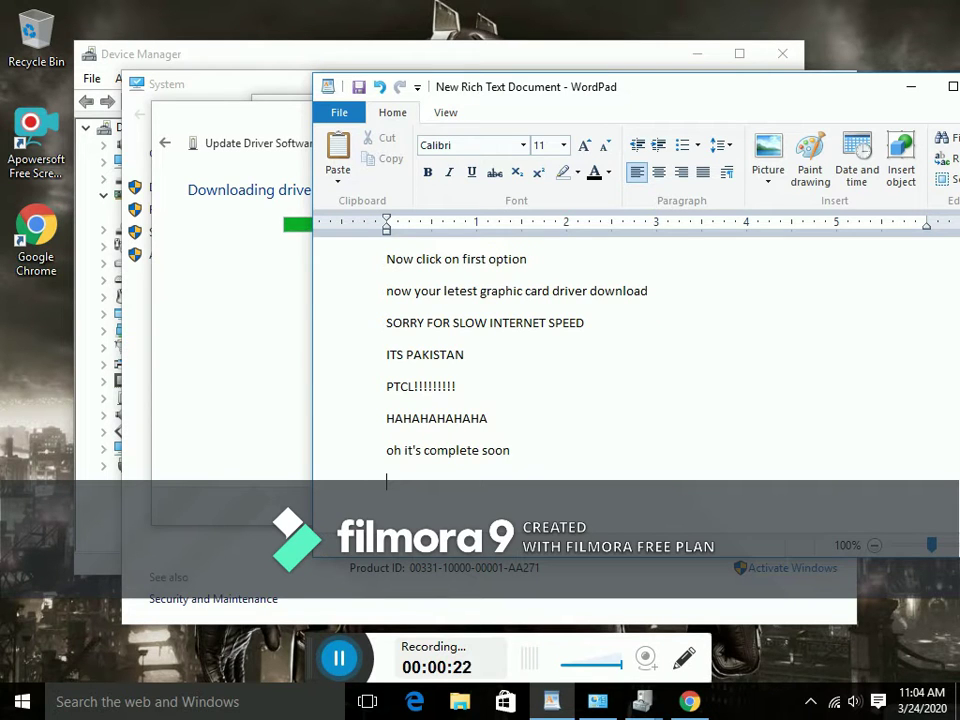
type("HAHAHA")
left_click(910, 87)
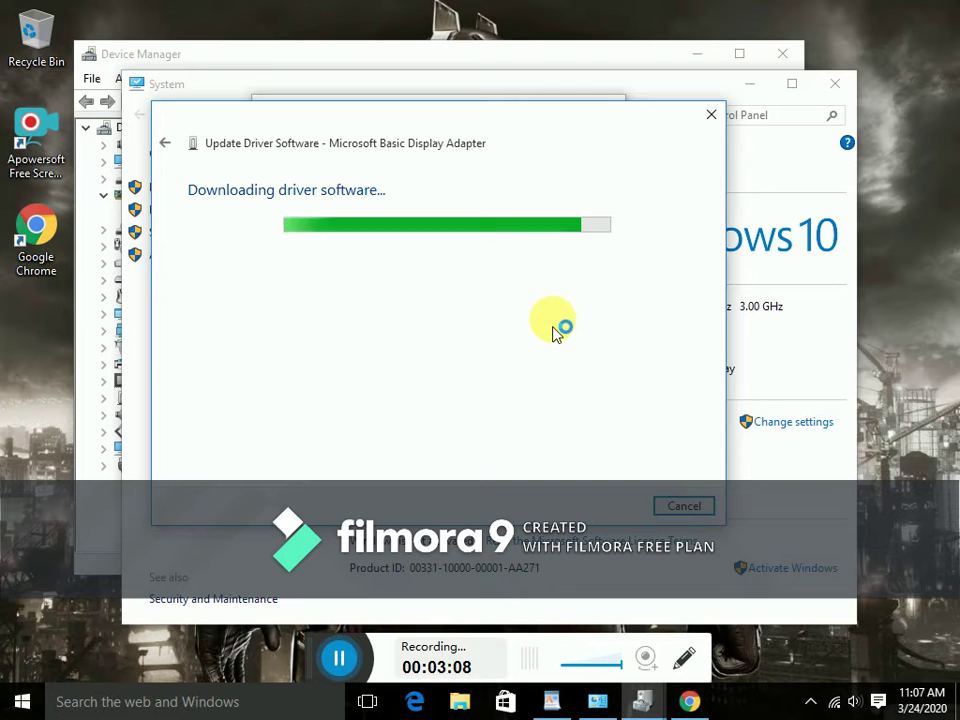
Bring the WordPad document back and add the line "INTERNET IS SO BOORING HERE".
left_click(553, 701)
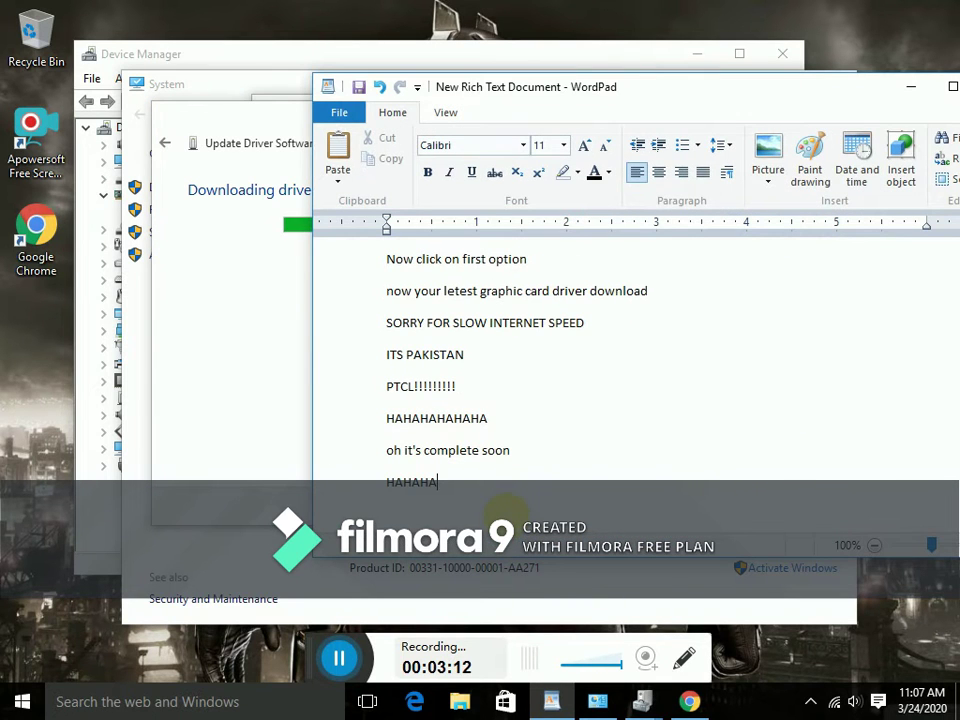
key("Return")
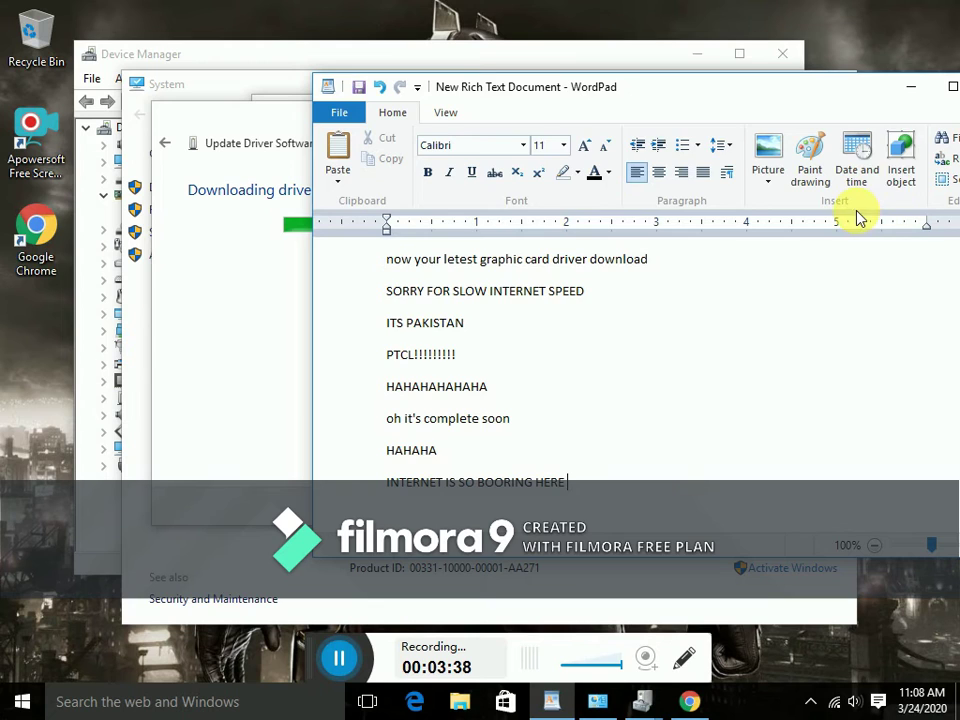
Minimize and reopen the WordPad document, then arrange it below the Update Driver Software window so the download progress stays in view.
left_click(910, 90)
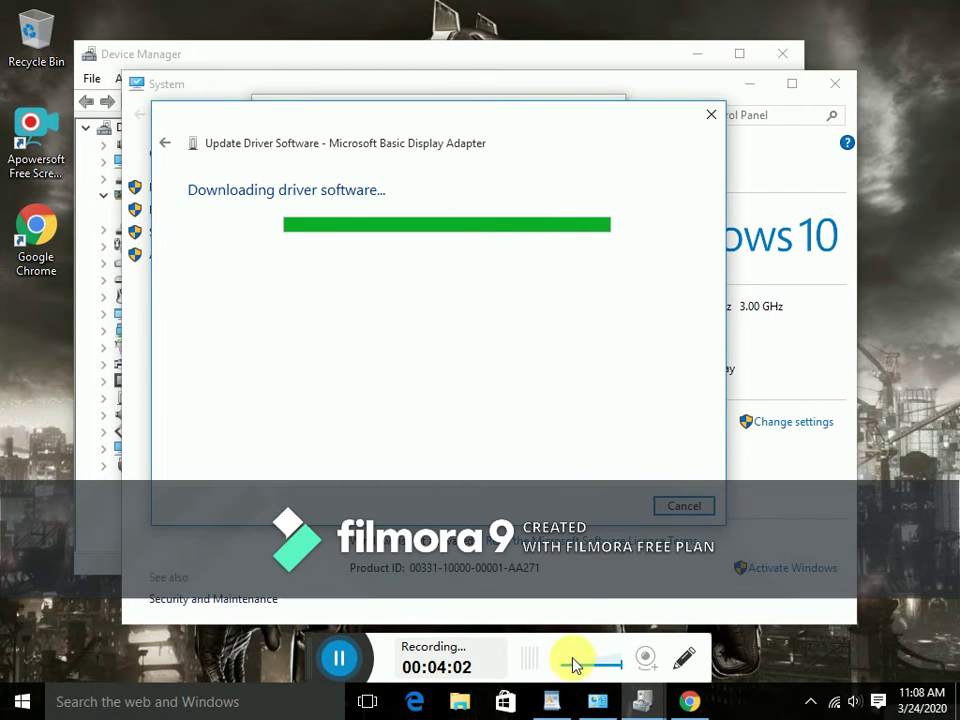
mouse_move(565, 697)
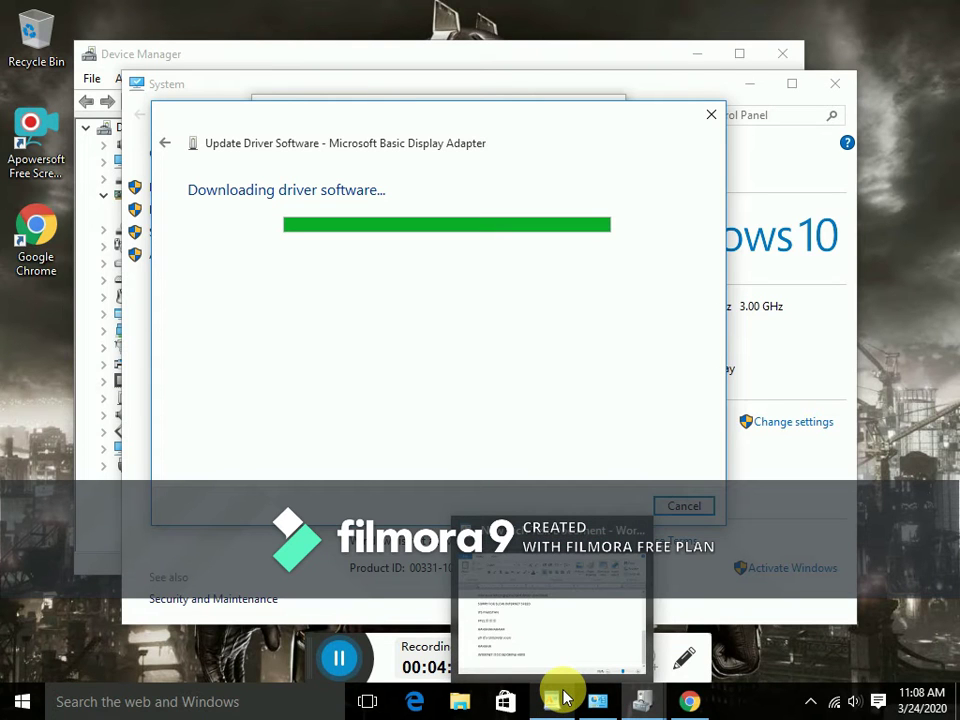
left_click(560, 697)
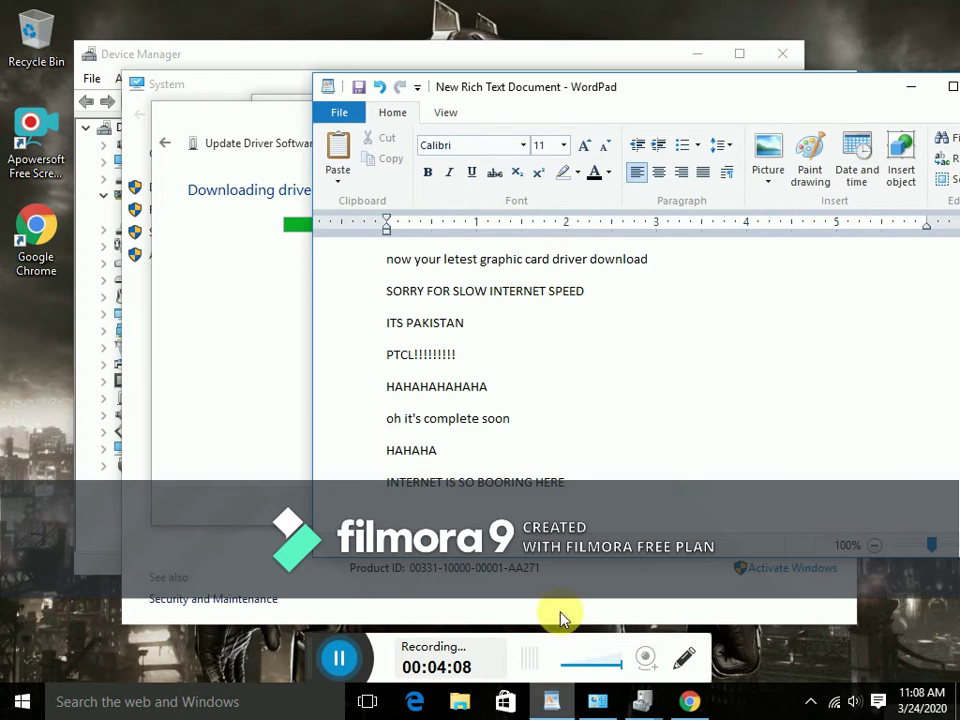
left_click_drag(655, 97, 540, 284)
left_click_drag(535, 116, 549, 47)
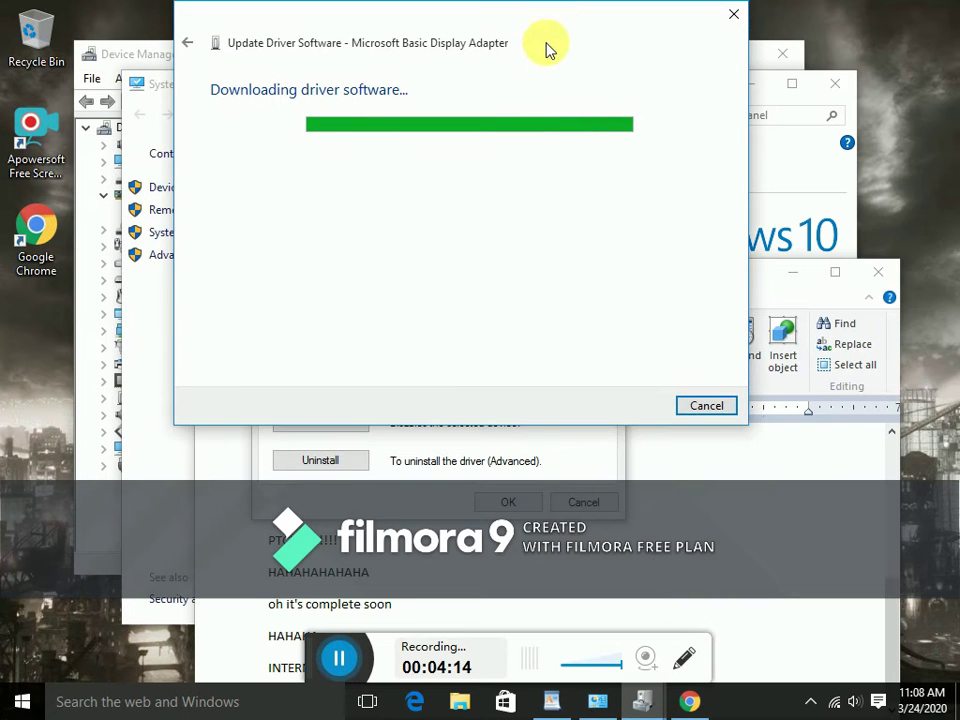
Move the WordPad window higher on the desktop, add the line "oh i hope it's done", and minimize the document.
left_click_drag(765, 272, 762, 160)
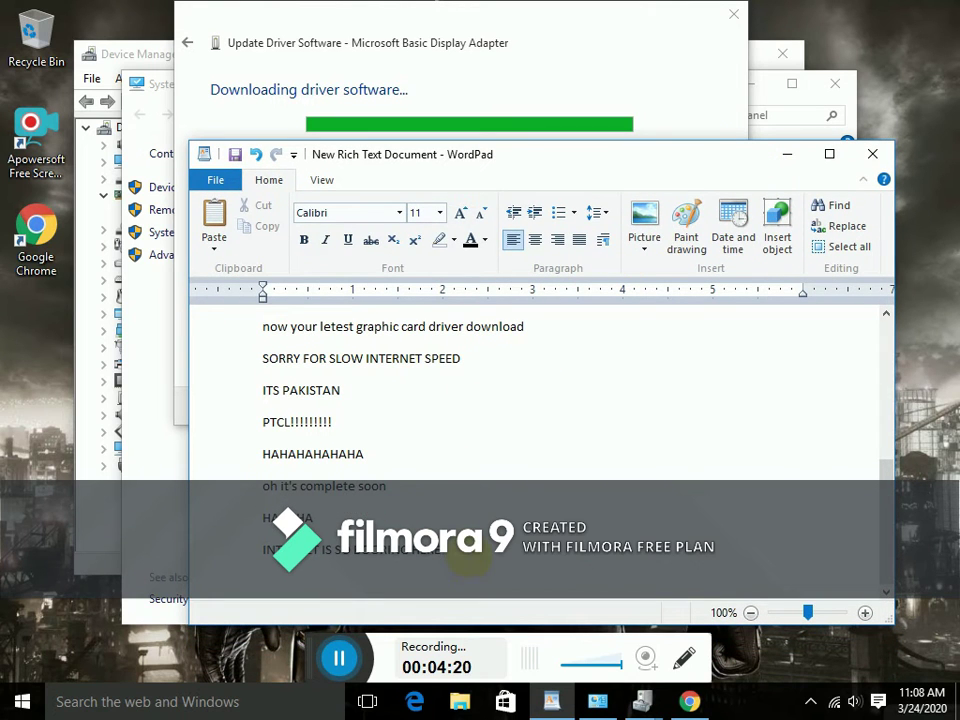
key("Return")
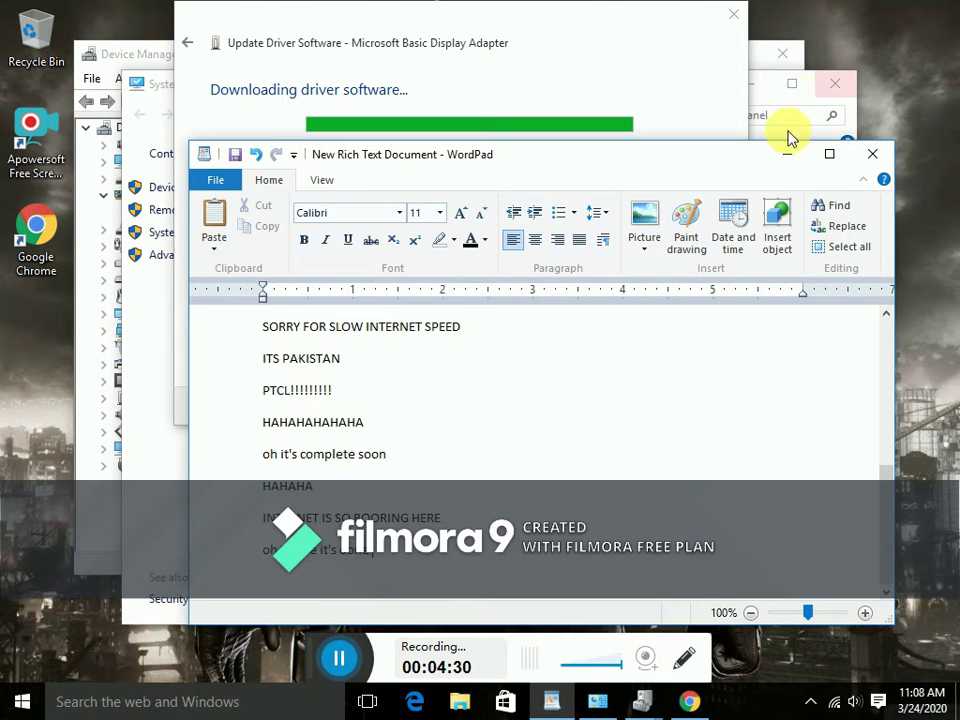
left_click(786, 154)
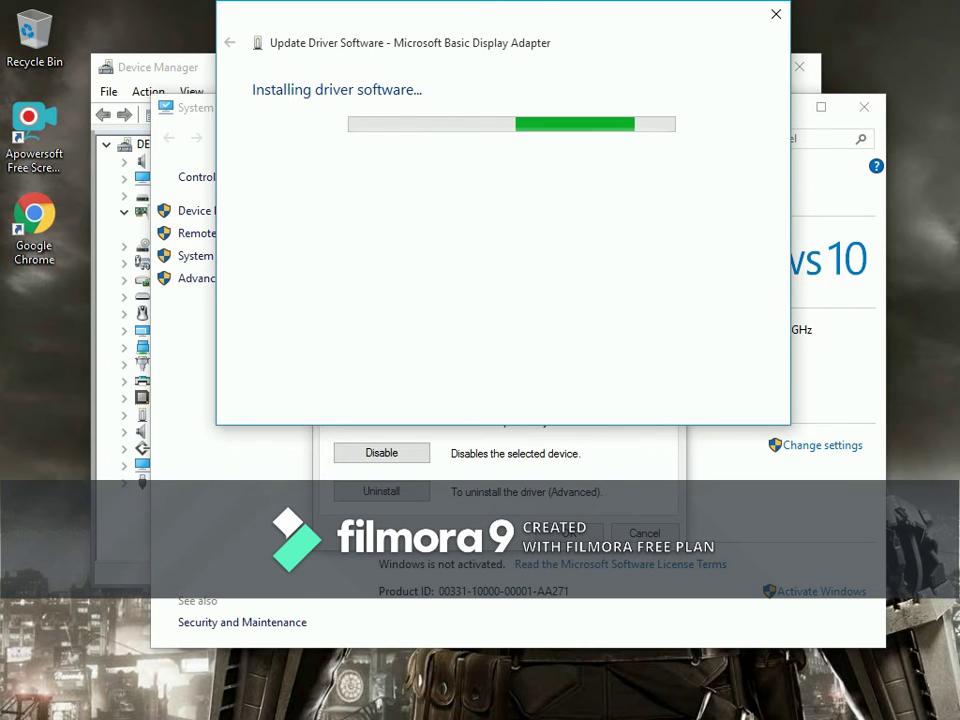
Reopen the WordPad document, add the line "now its installing driver software", and minimize it again.
key("alt+Tab")
left_click(561, 658)
key("Return")
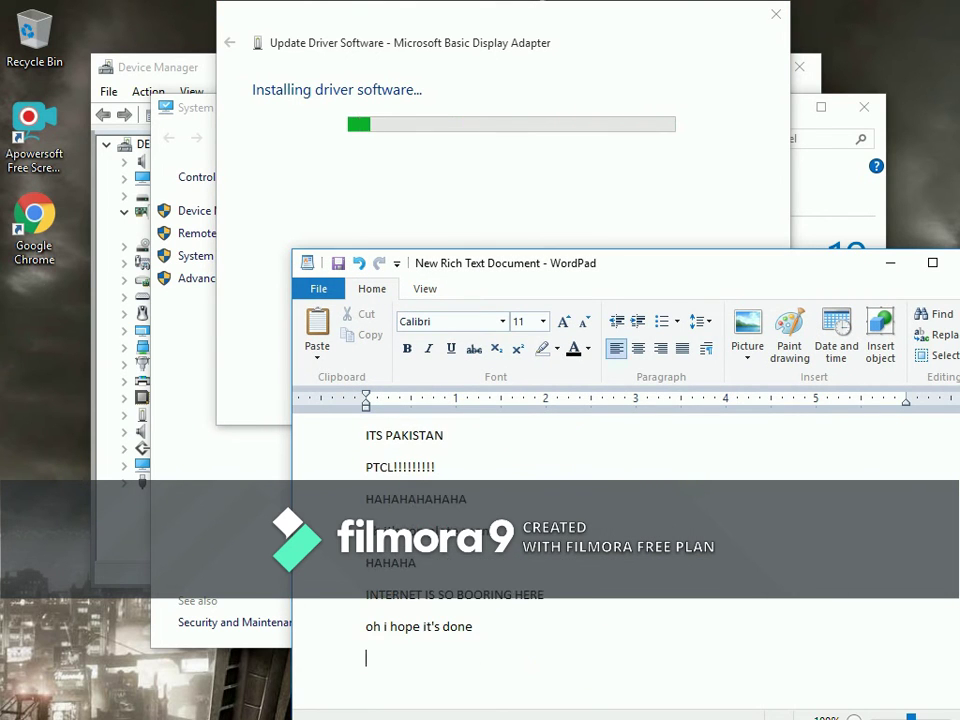
type("now its")
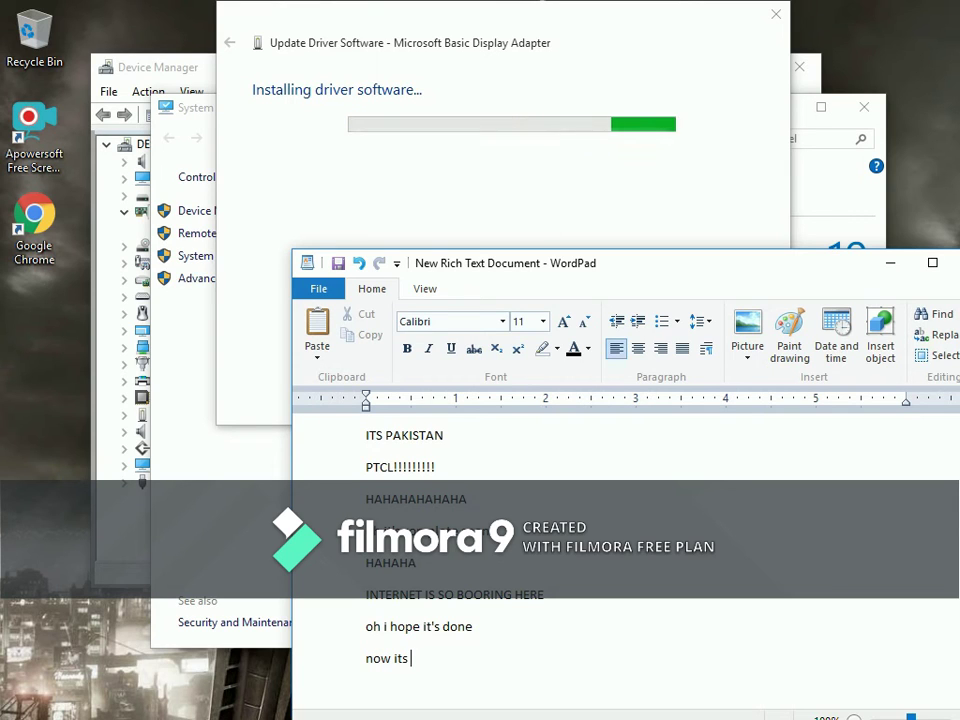
type(" inst")
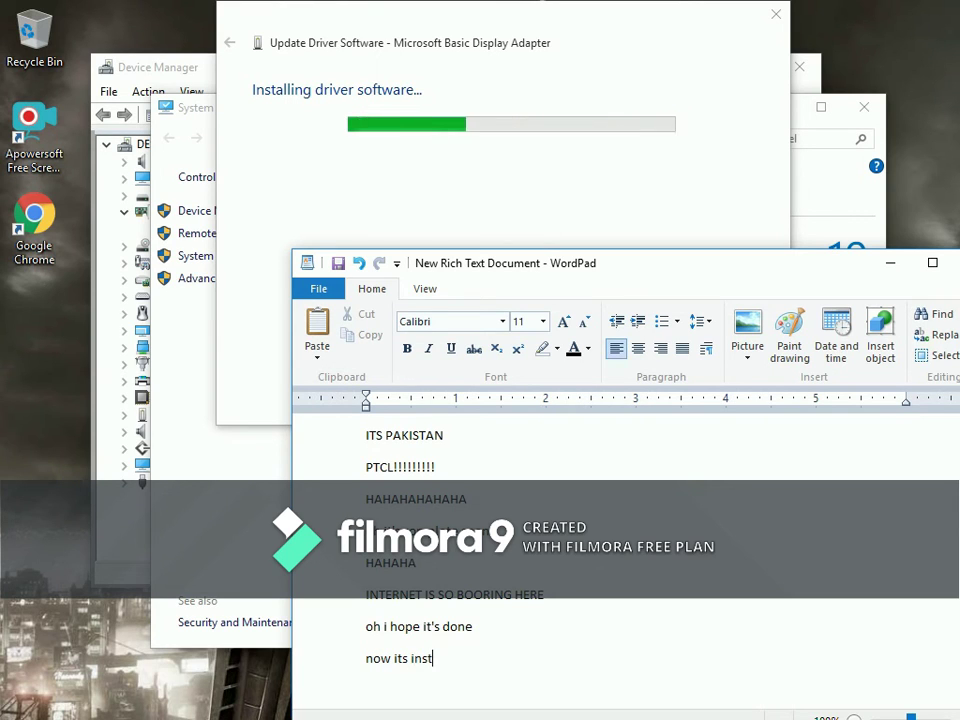
type("allin")
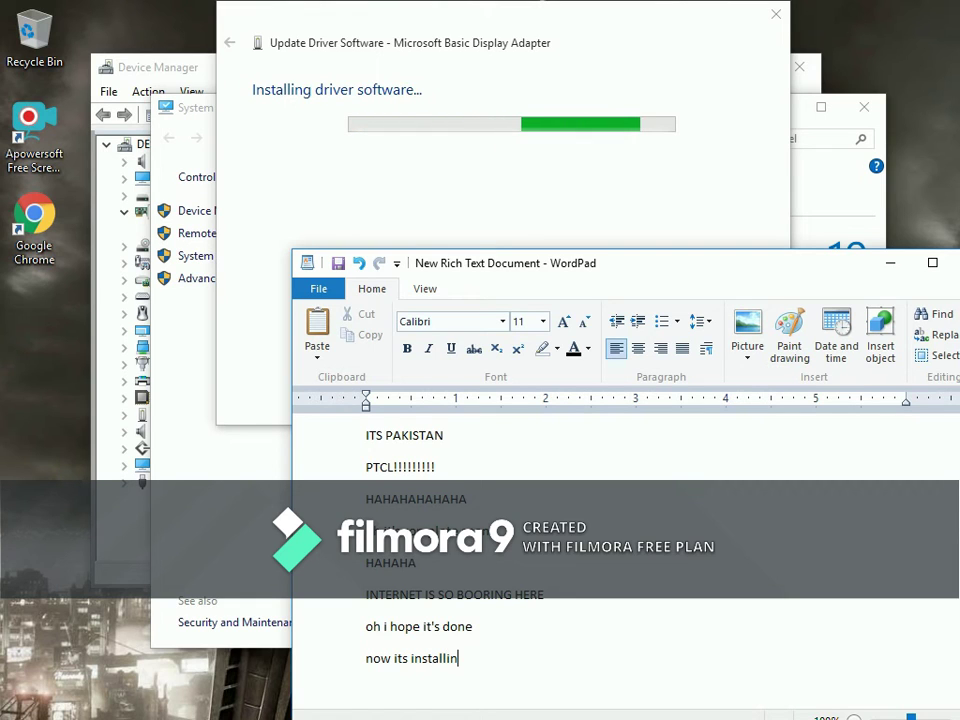
type("g dr")
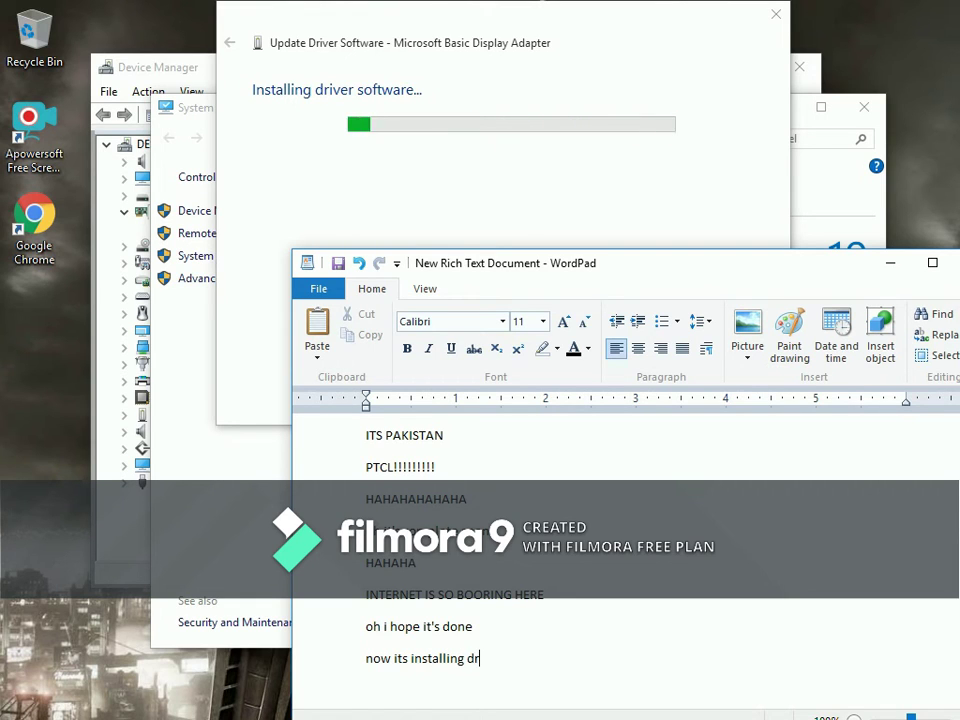
type("iver software")
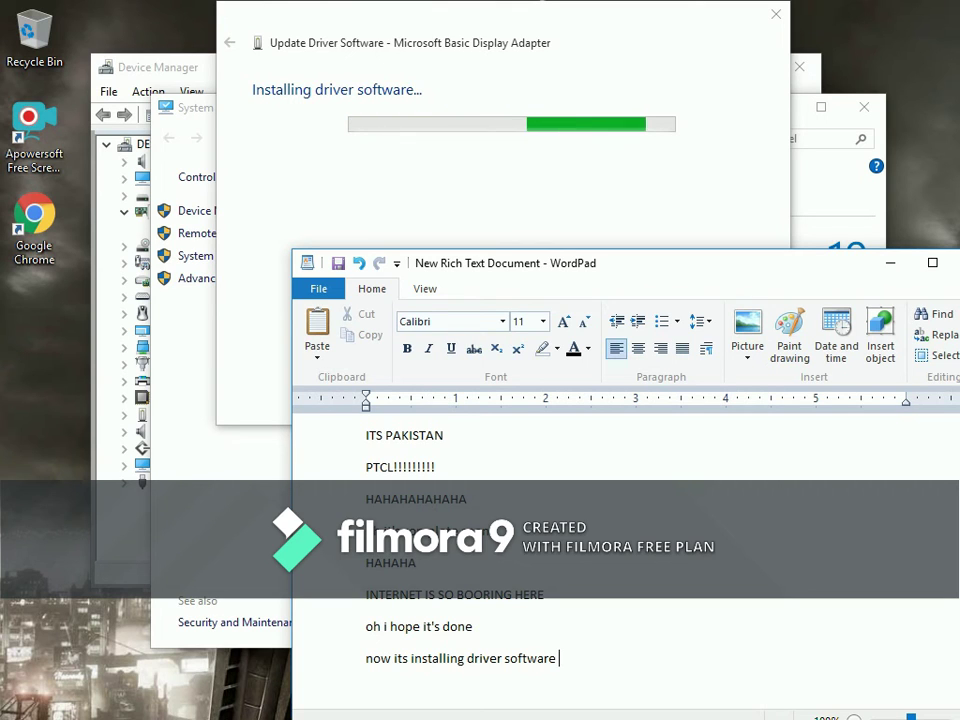
key("Return")
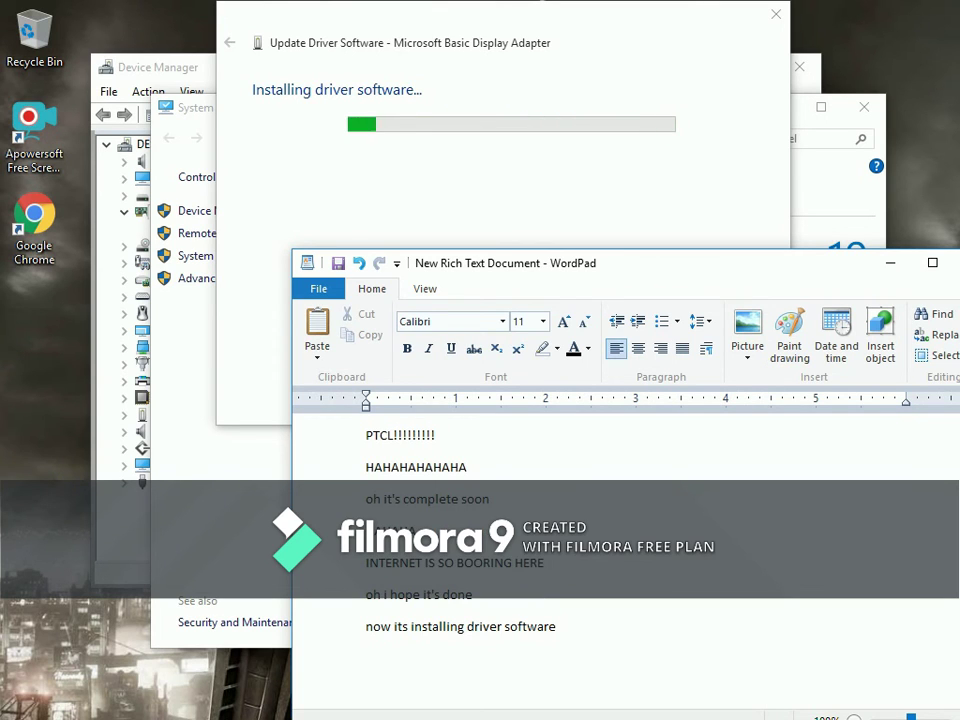
left_click(890, 263)
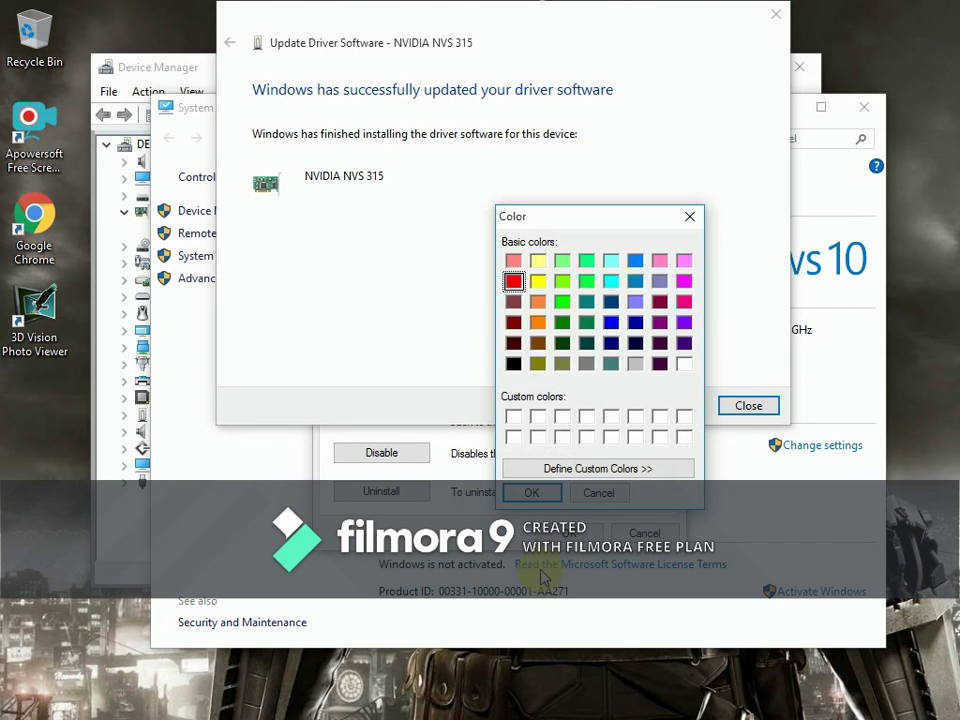
Accept red in the Color dialog each time it opens, and move the Update Driver Software window lower on the desktop.
left_click(525, 490)
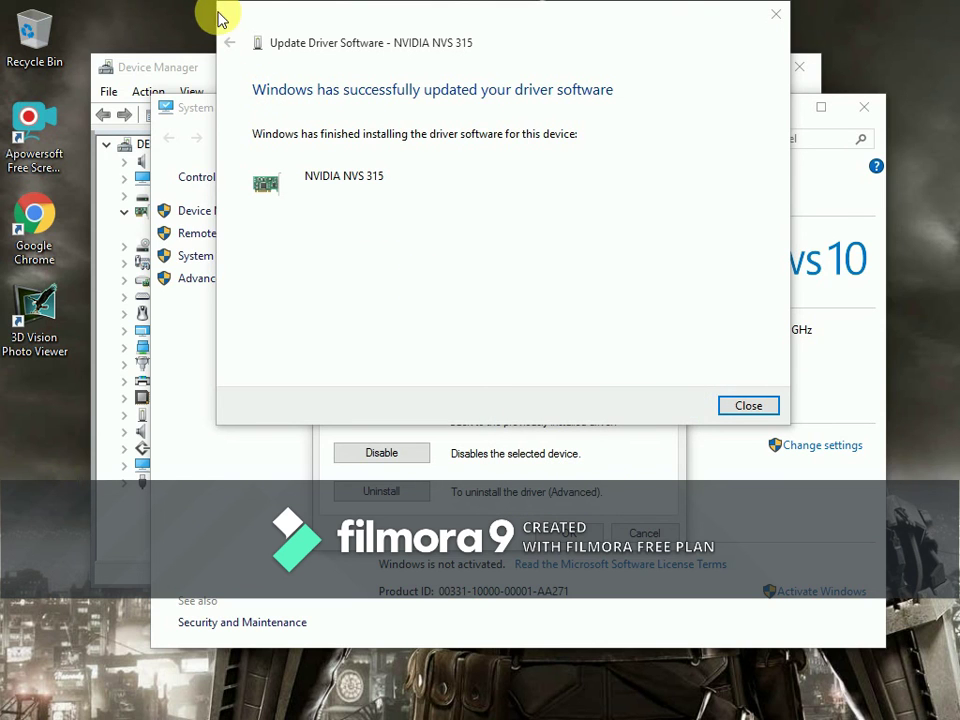
left_click_drag(216, 17, 318, 128)
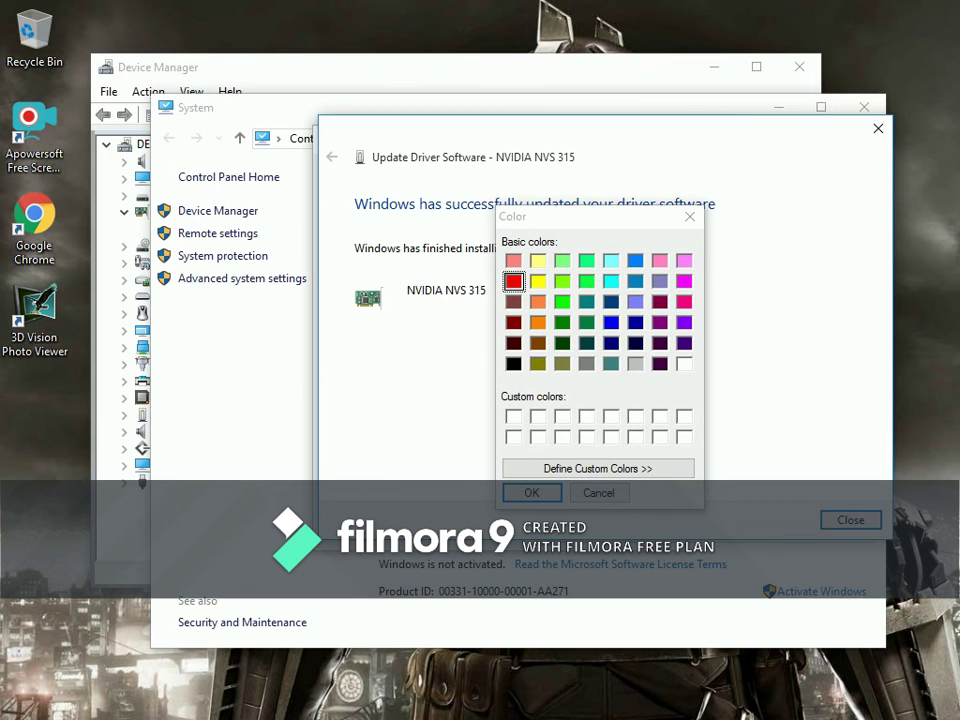
left_click(533, 494)
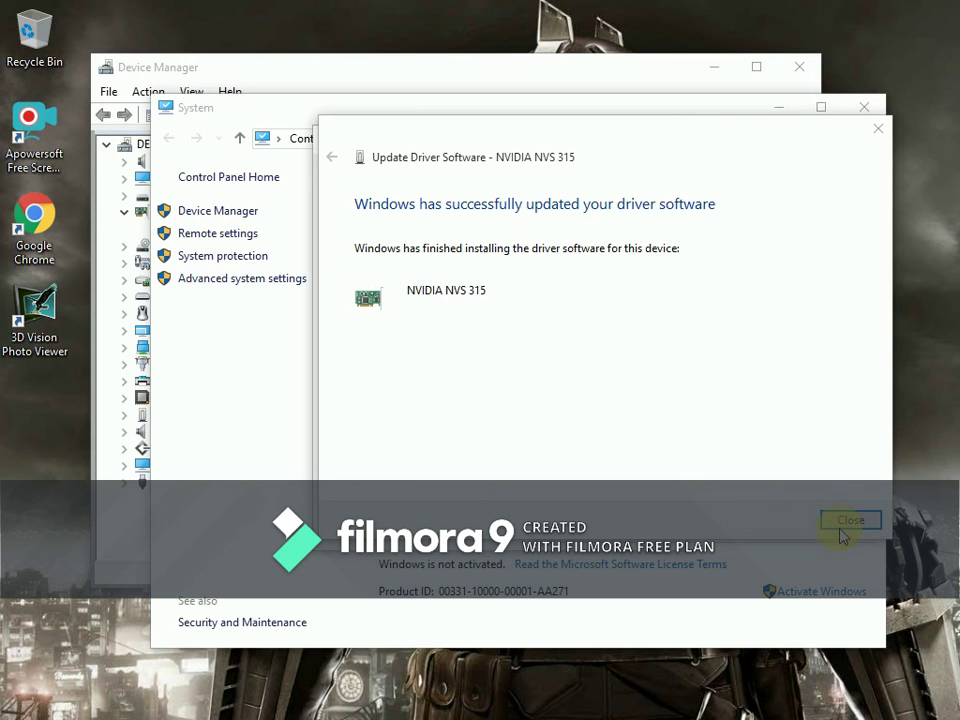
Bring the WordPad document back and add the lines "no its done" and, after a blank line, "THANKS FOR GIVING YOUR TIME".
left_click(553, 716)
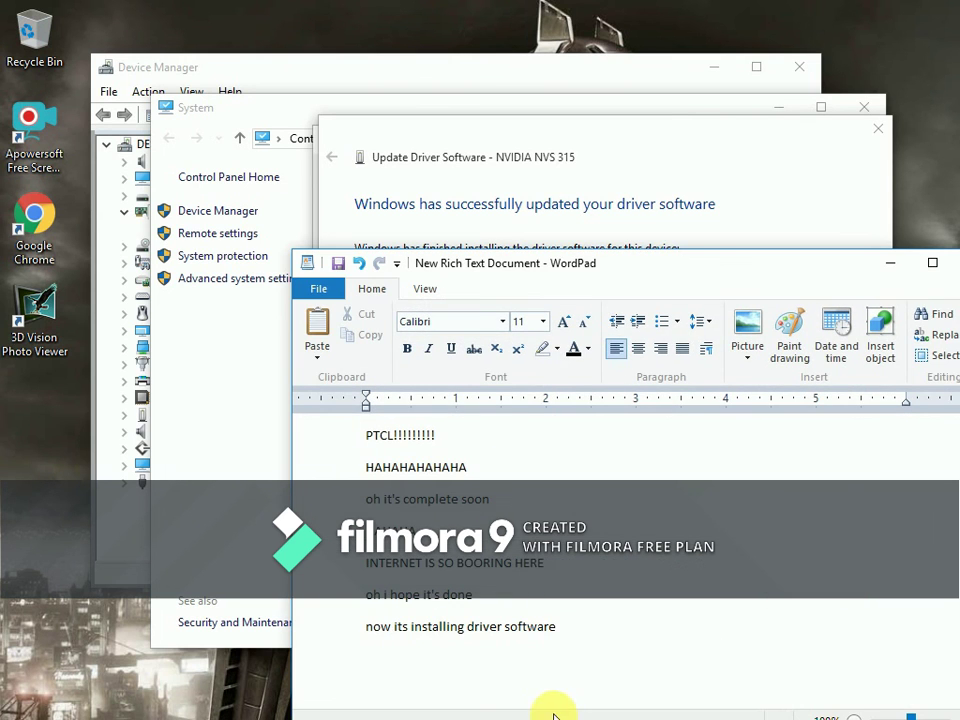
type("no it")
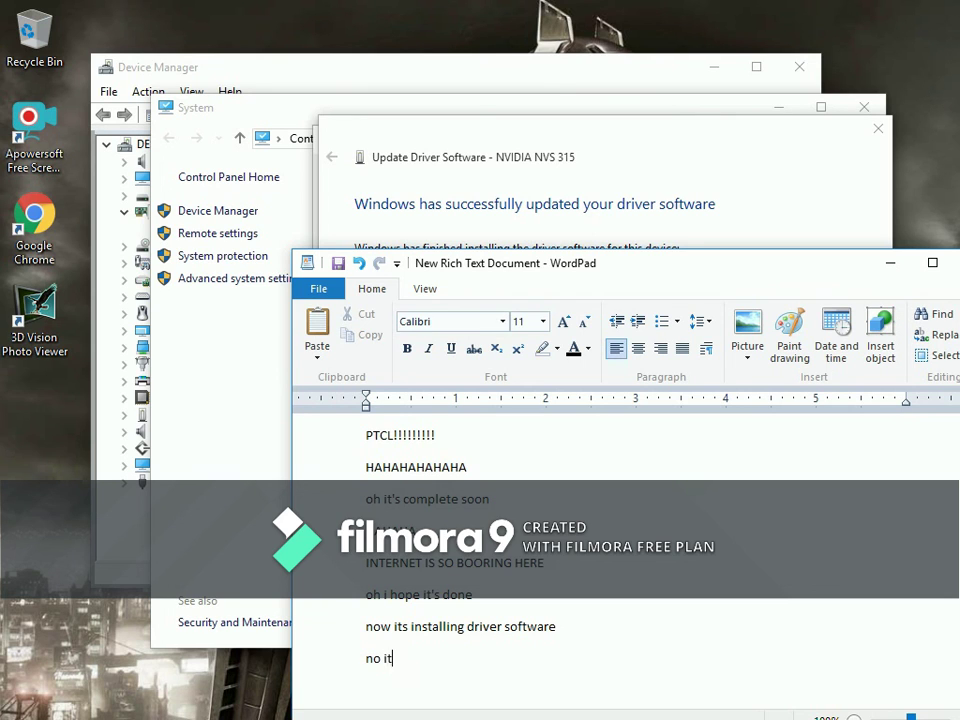
type("s done")
key("Return")
key("Return")
type("THANKS FOR")
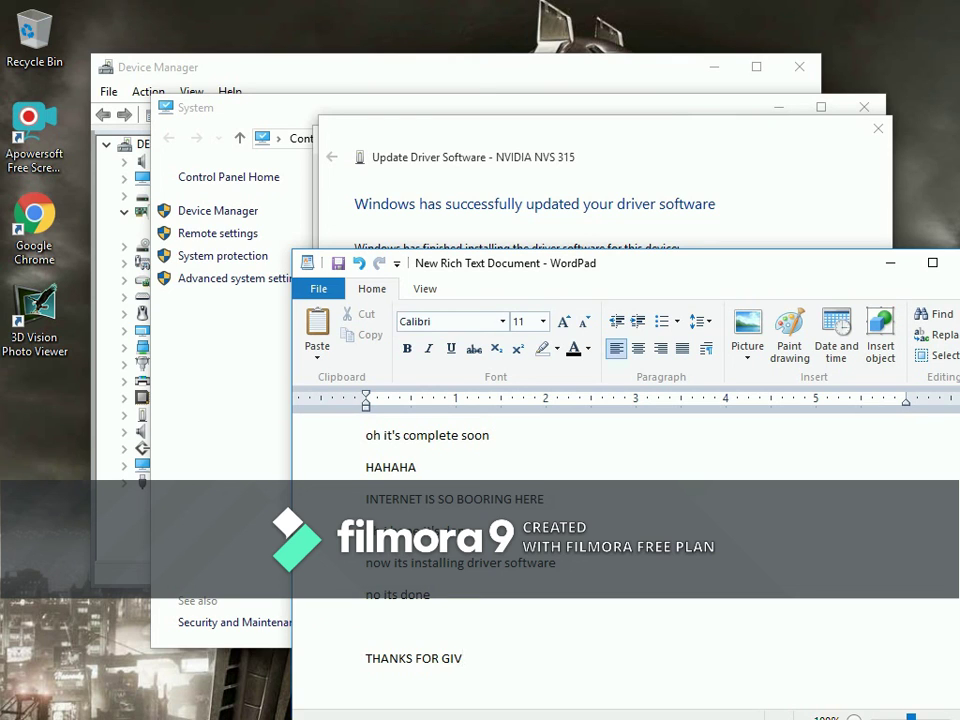
type("GIVING YOUR TIME")
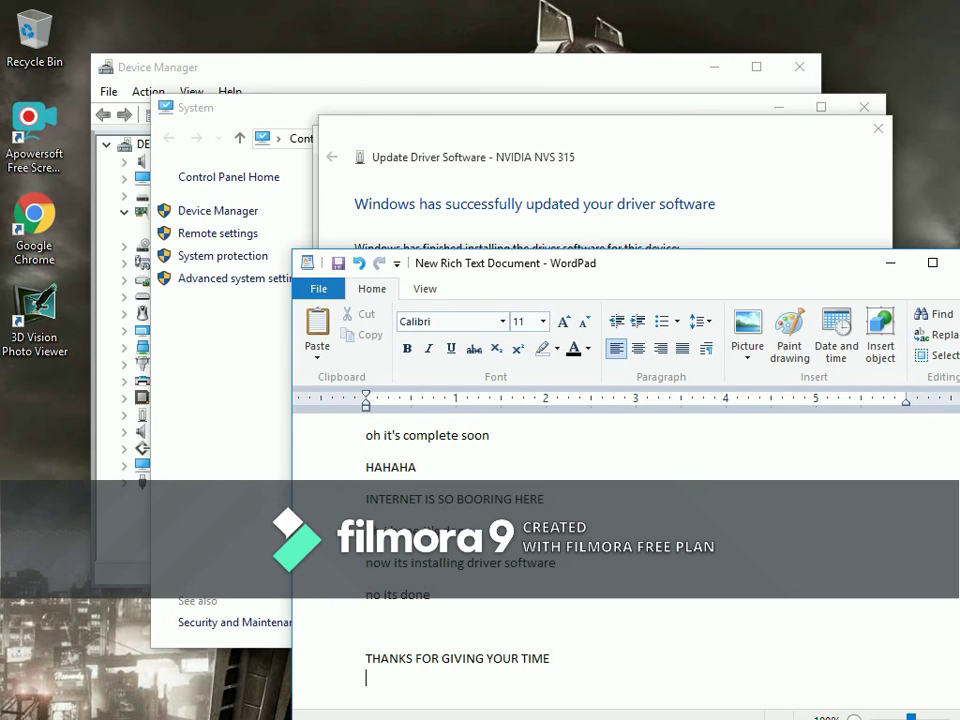
Add the closing lines "THANK YOU", "SEE YOU IN NEXT VIDEO" and "TAKE CARE BYE BYE" to the document.
type(" THANK YOU")
key("Return")
type("SEE YOU IN NEXT")
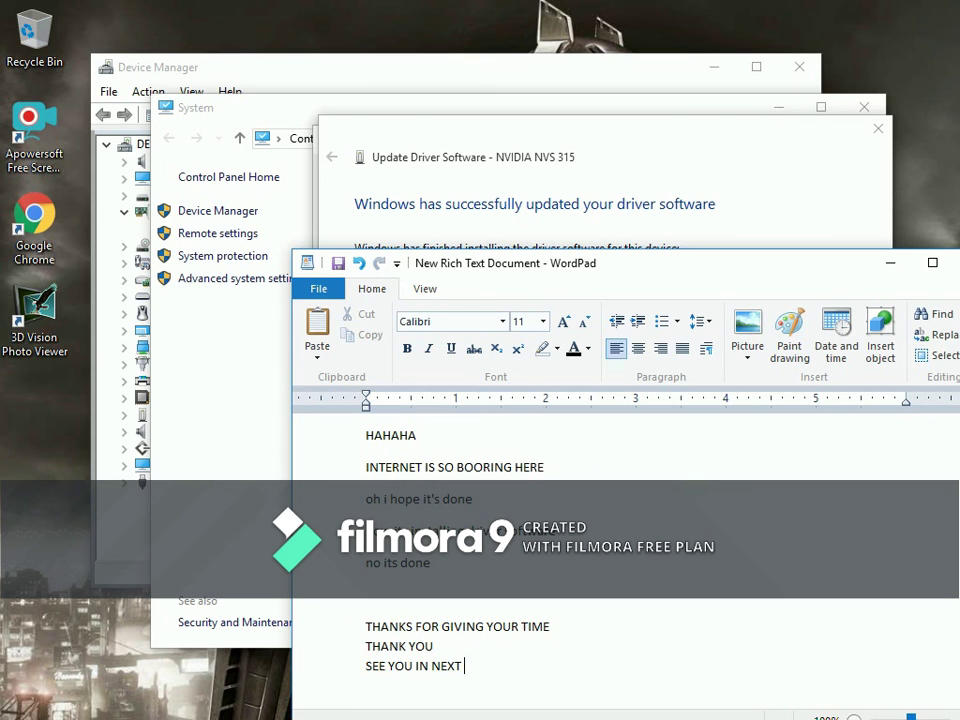
type(" VIDEO")
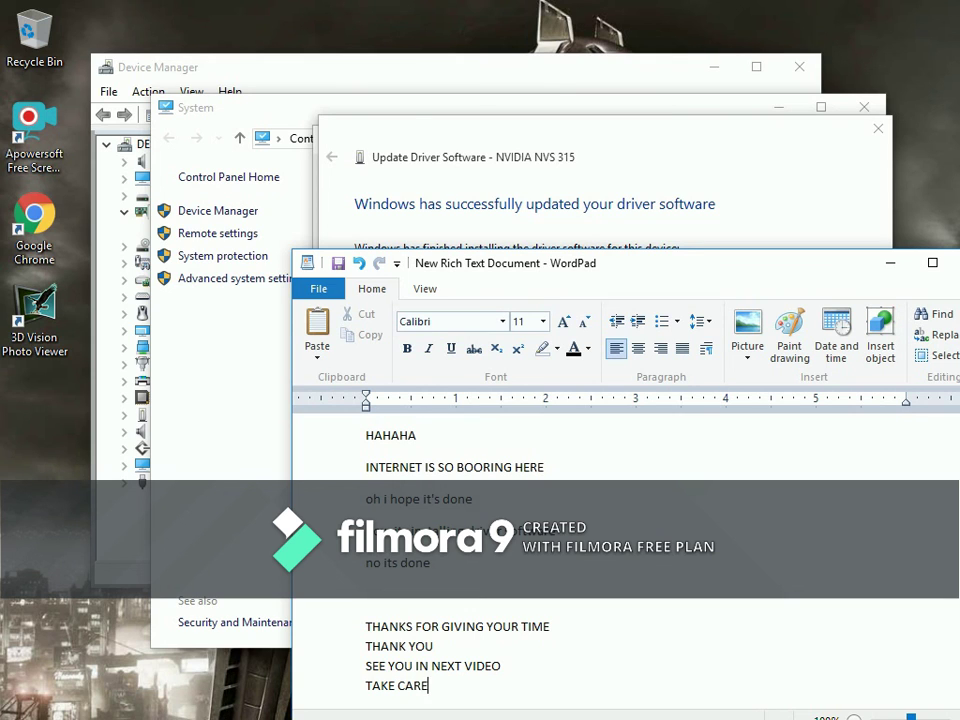
type("A")
key("BackSpace")
key("BackSpace")
type("YE BYE")
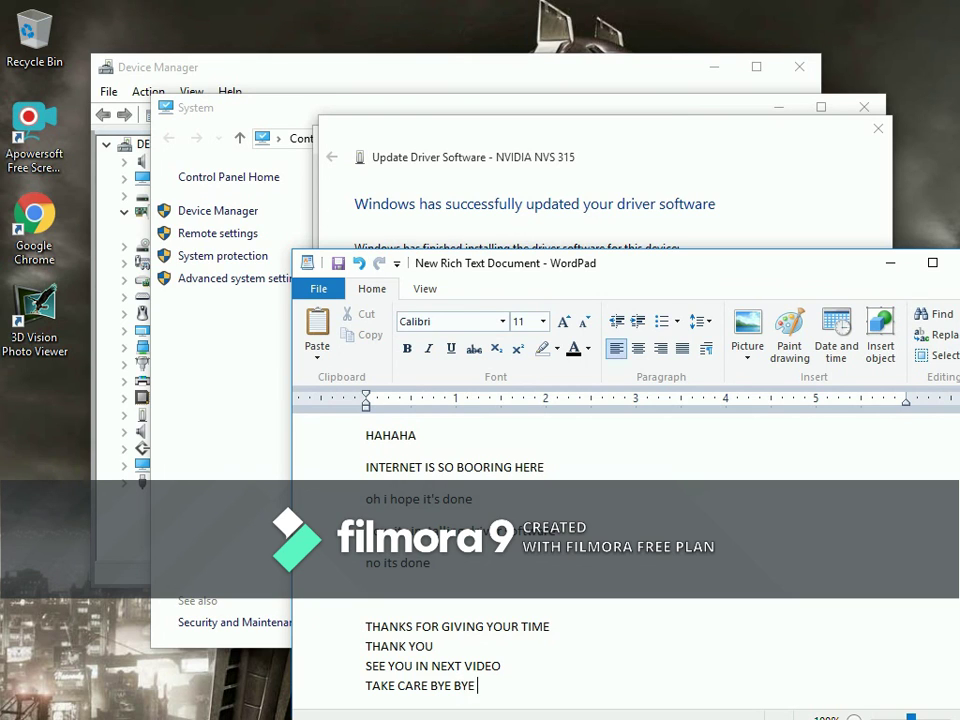